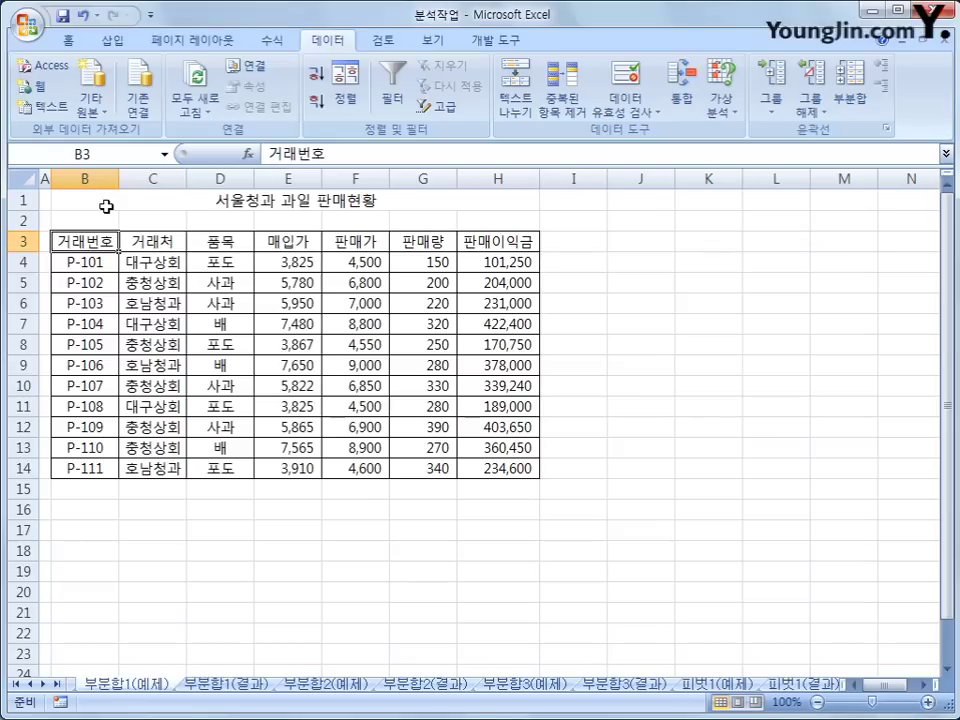
left_click(224, 242)
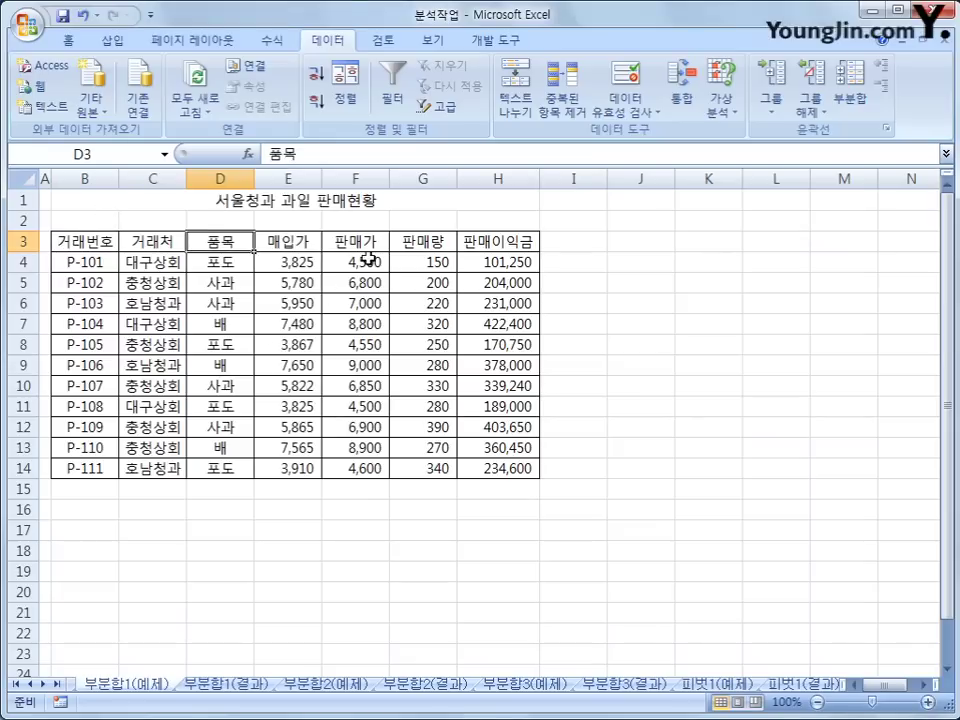
left_click(289, 242)
left_click(358, 242)
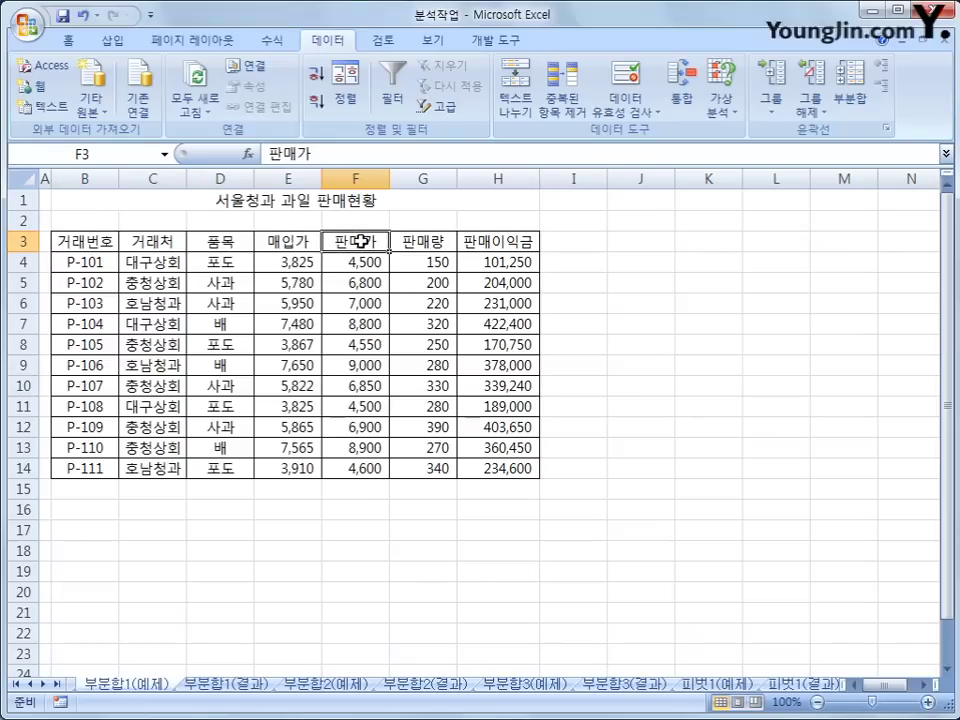
left_click(437, 243)
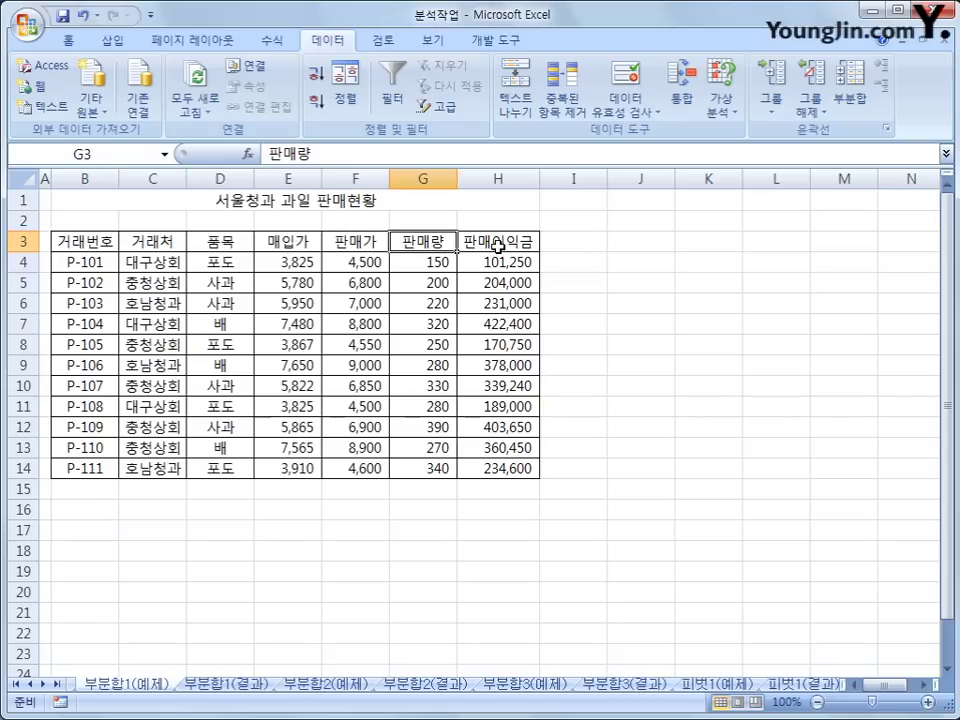
left_click(498, 243)
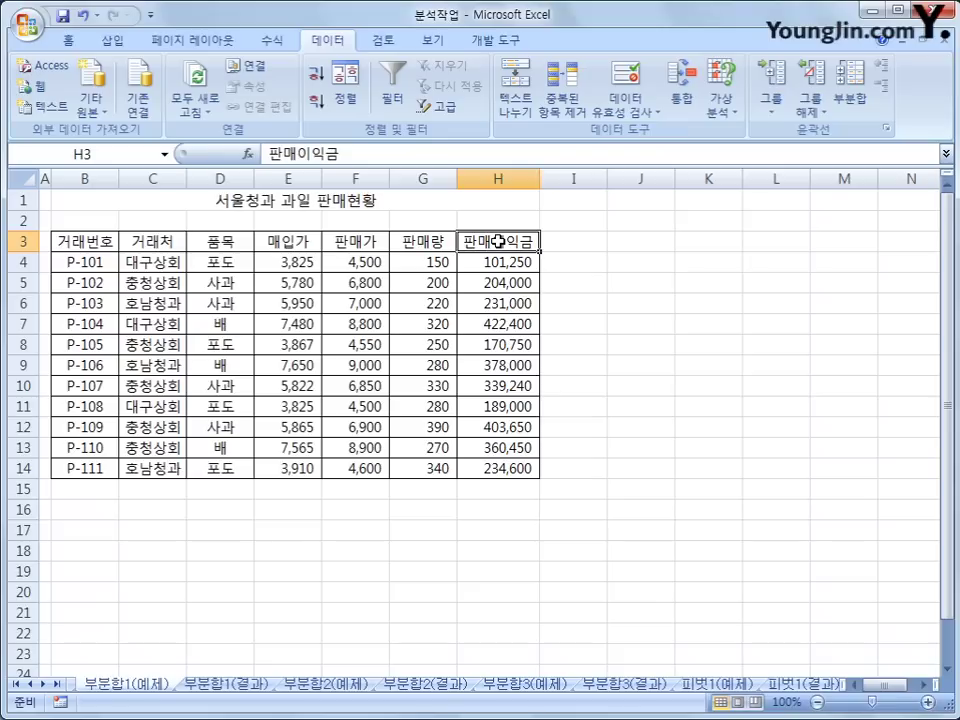
Sort the fruit sales table in ascending order by 품목.
left_click(220, 242)
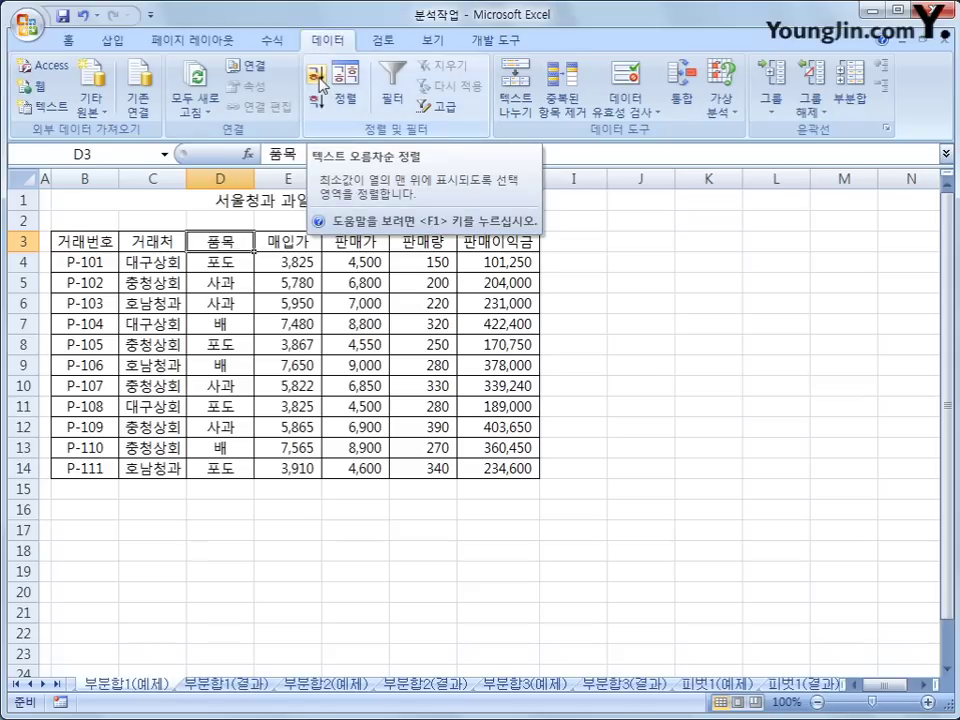
left_click(319, 79)
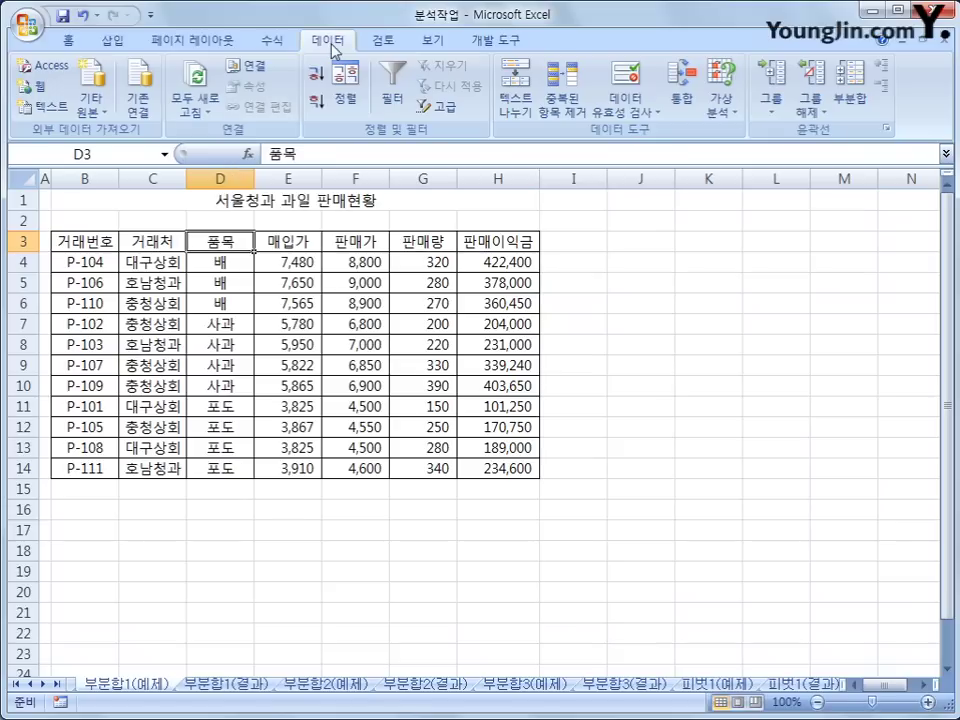
Add subtotals to the fruit sales table grouped by 품목, using the 평균 function on 매입가 and 판매가 only.
left_click(846, 100)
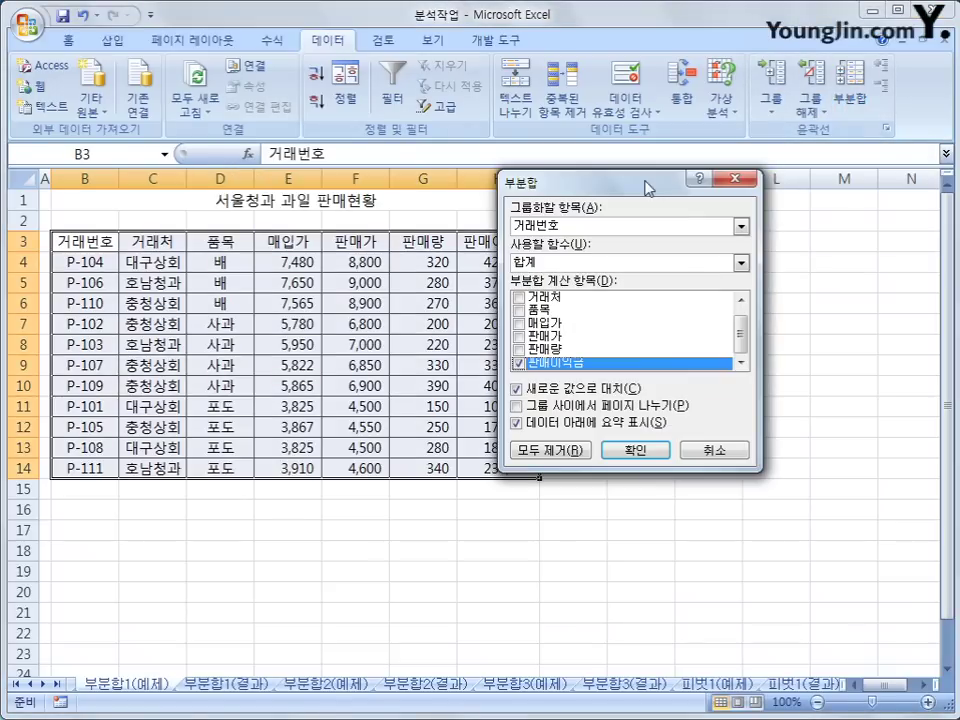
left_click_drag(643, 186, 740, 192)
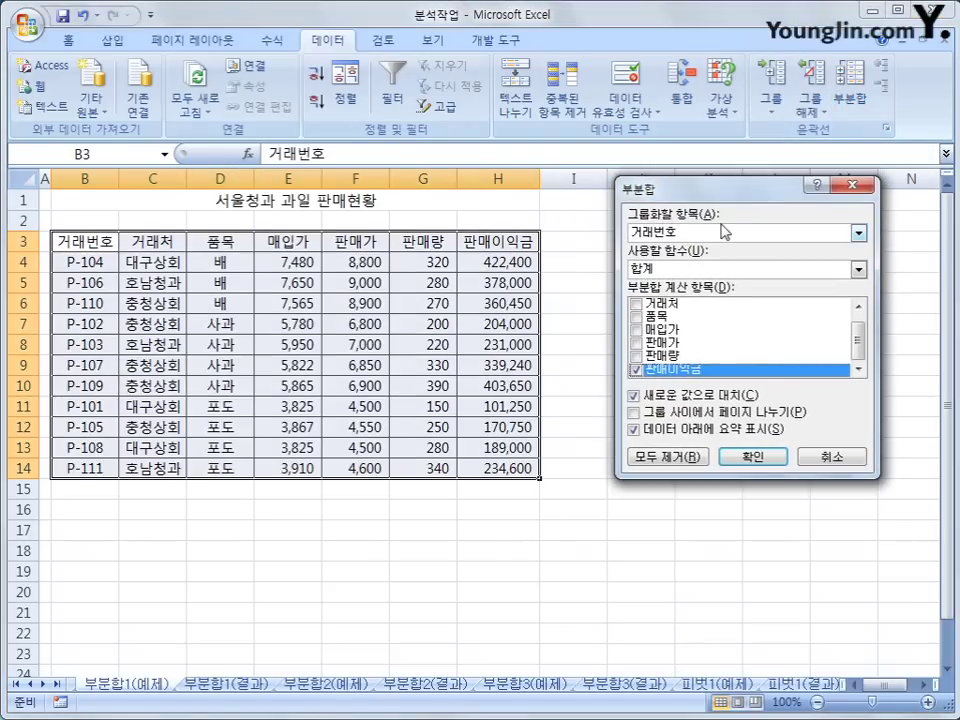
left_click(723, 232)
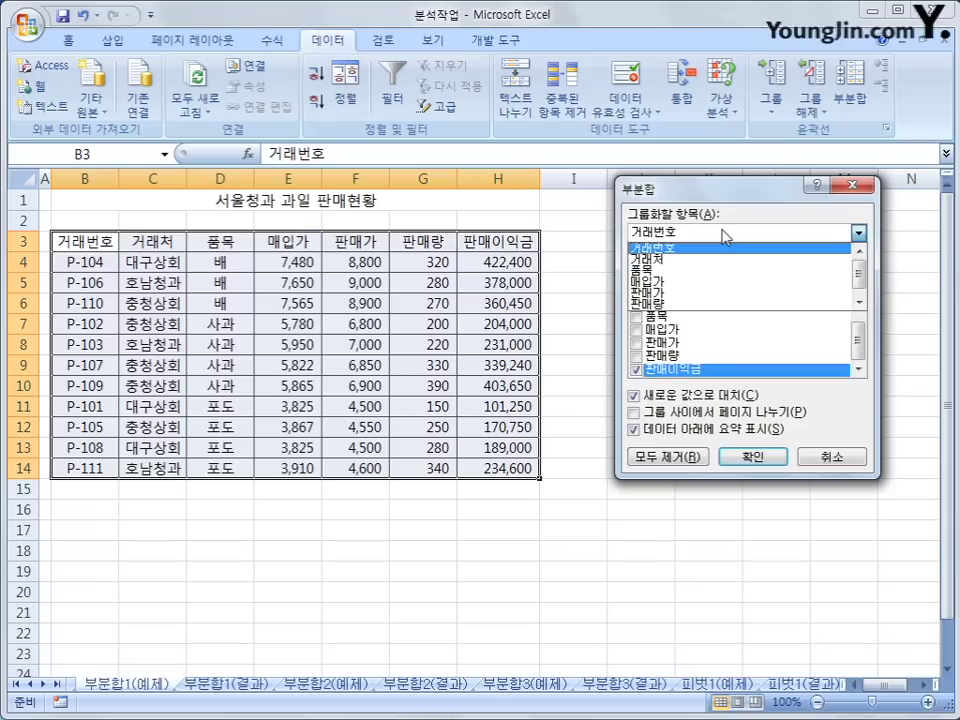
left_click(681, 274)
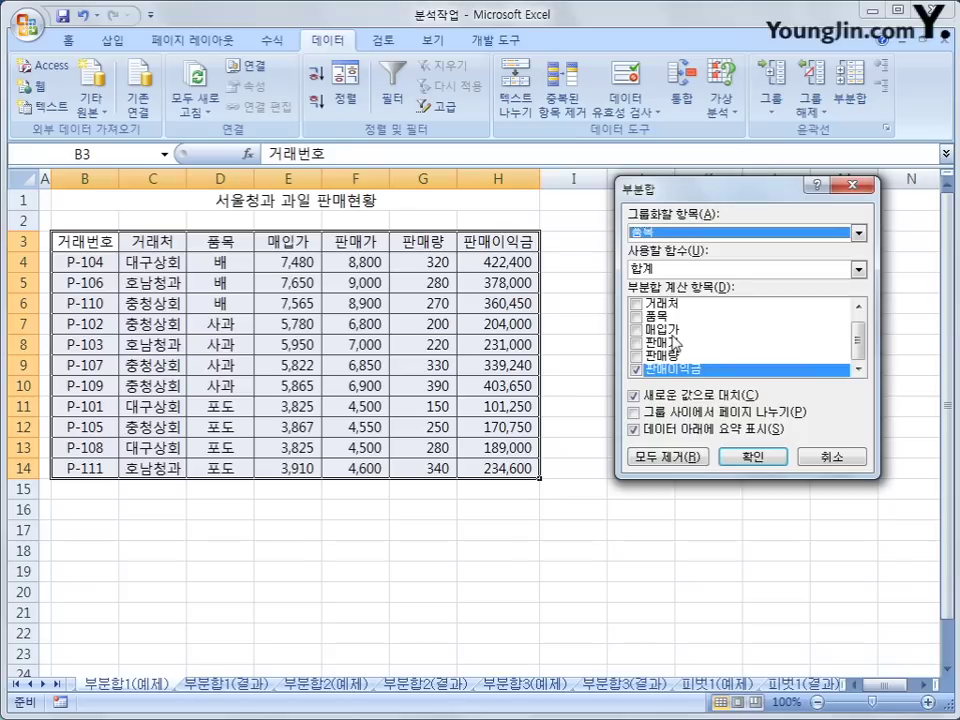
left_click(683, 269)
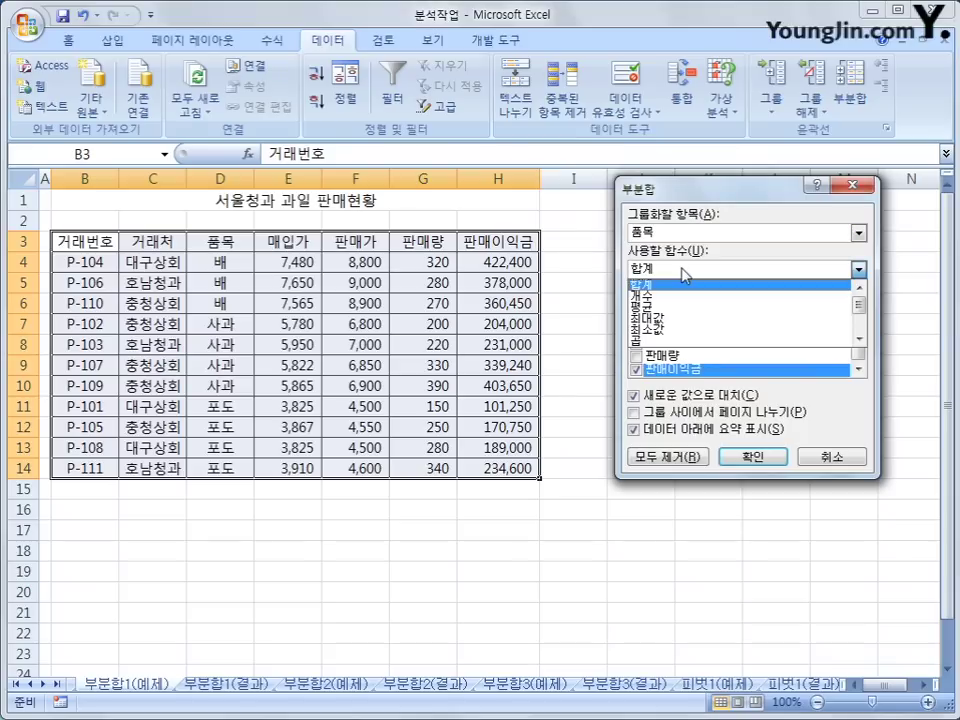
left_click(683, 306)
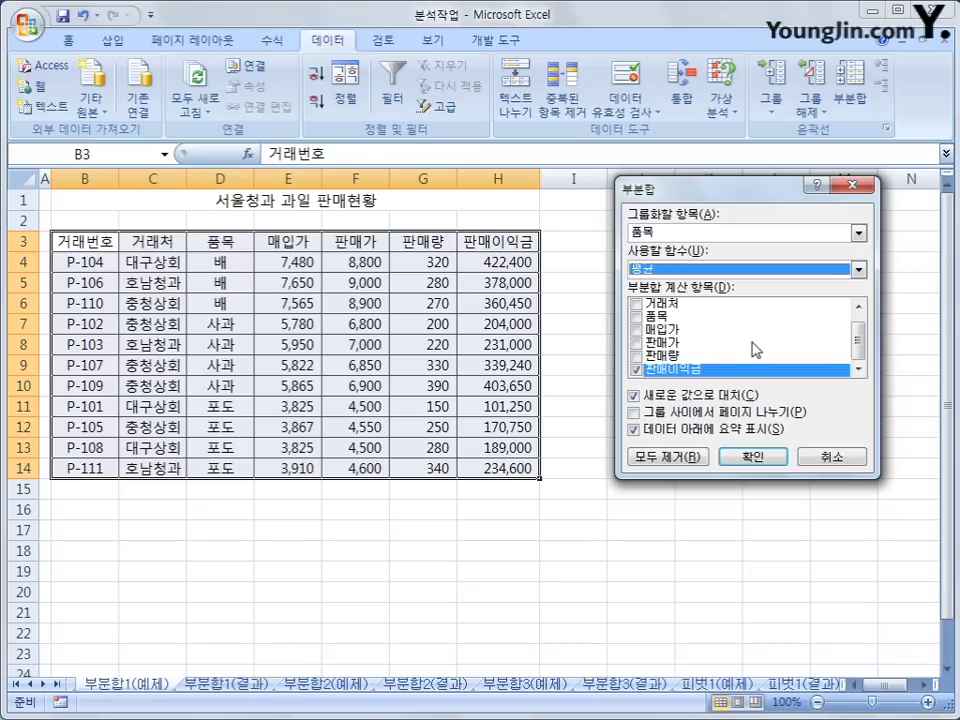
left_click(636, 370)
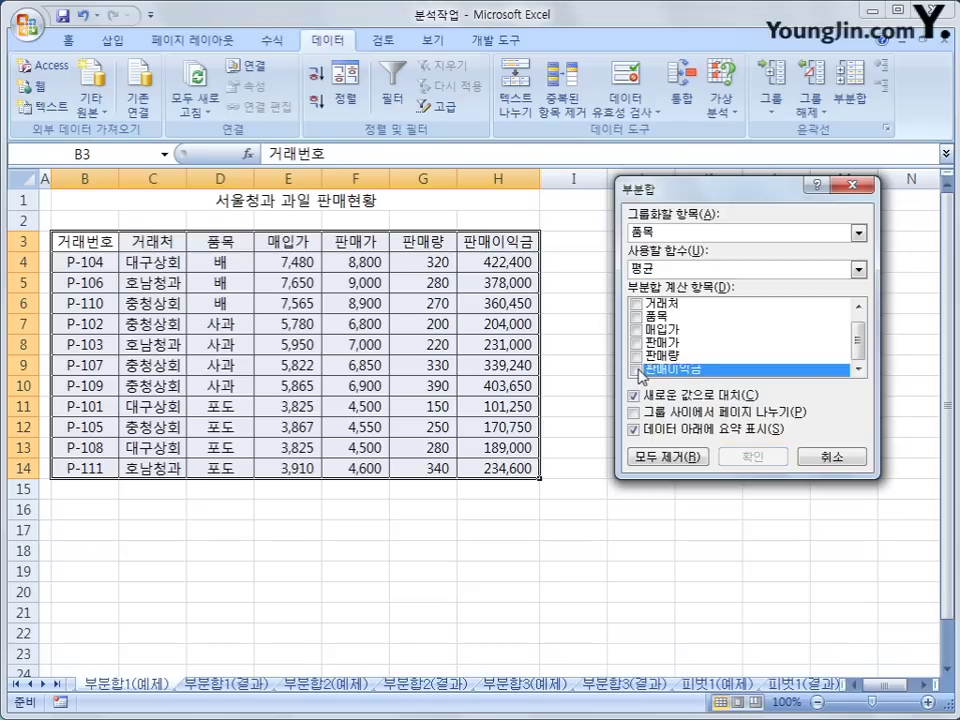
left_click(636, 330)
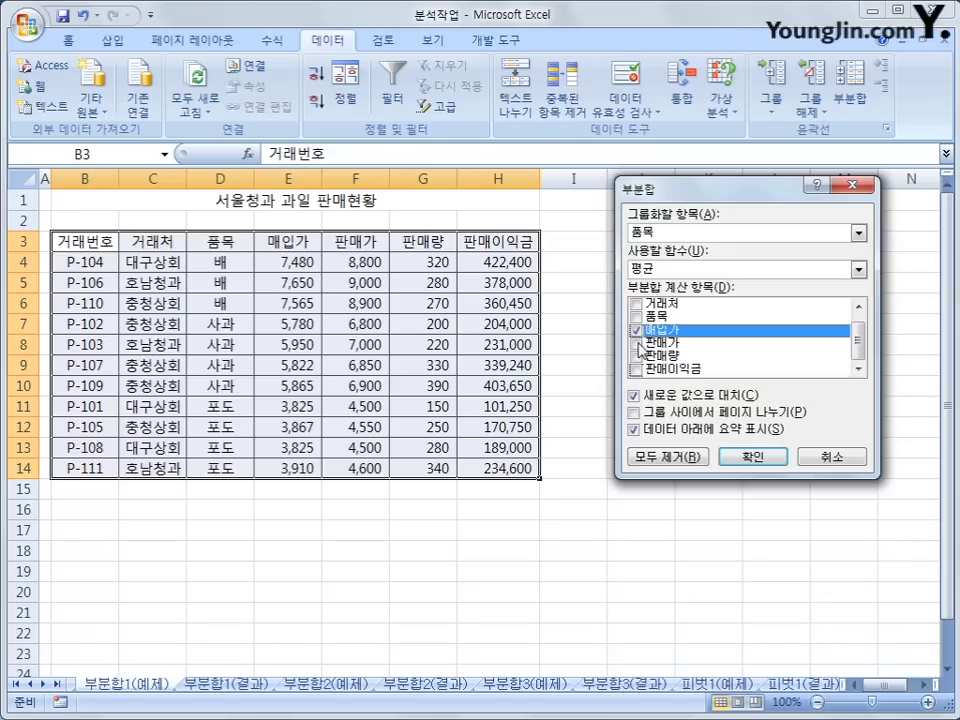
left_click(637, 343)
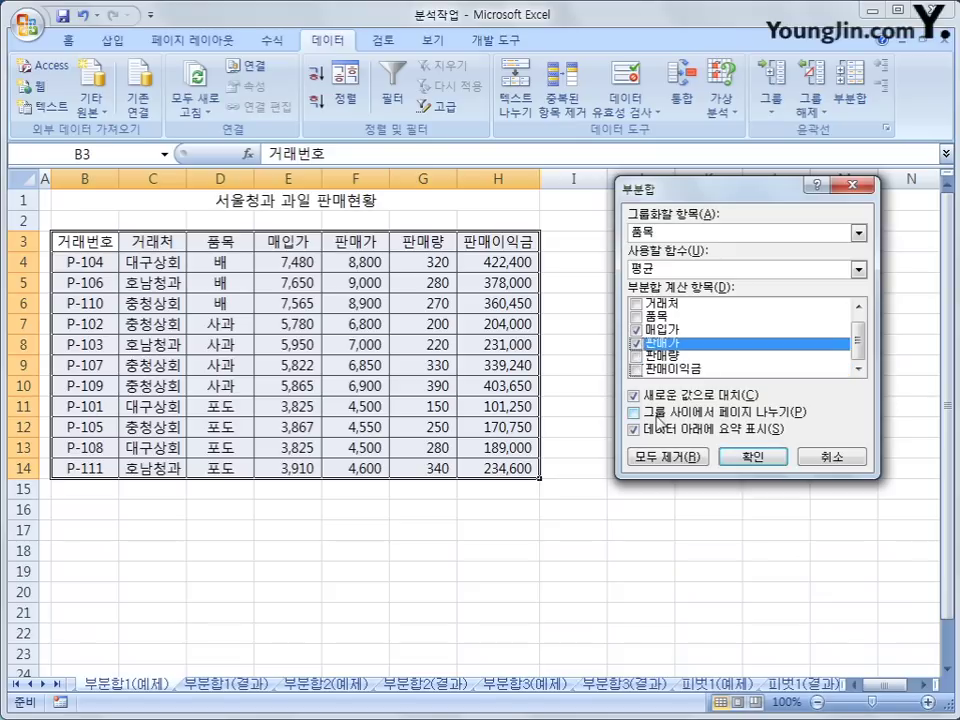
left_click(740, 457)
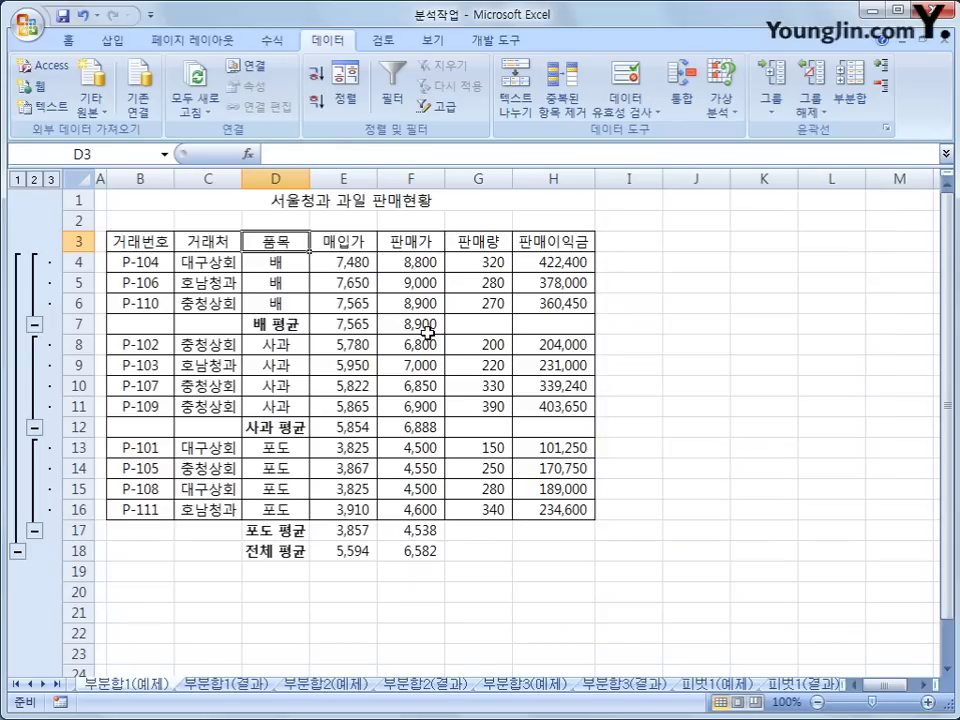
Add second-level subtotals by 품목 using 합계 on 판매량 and 판매이익금 only, without replacing the existing average subtotals.
left_click(852, 102)
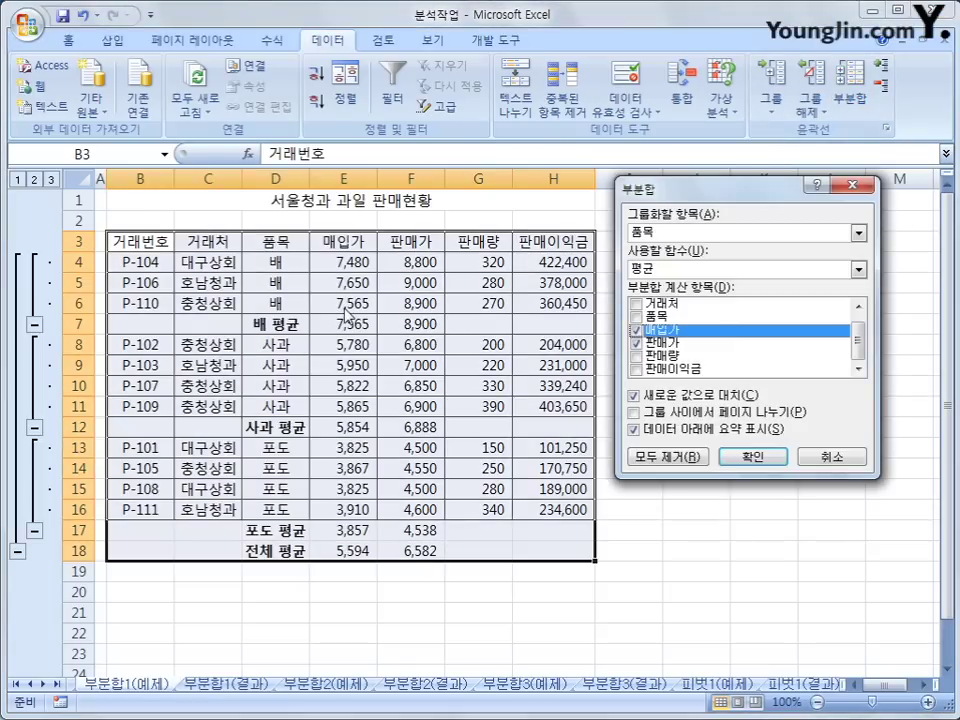
left_click(655, 269)
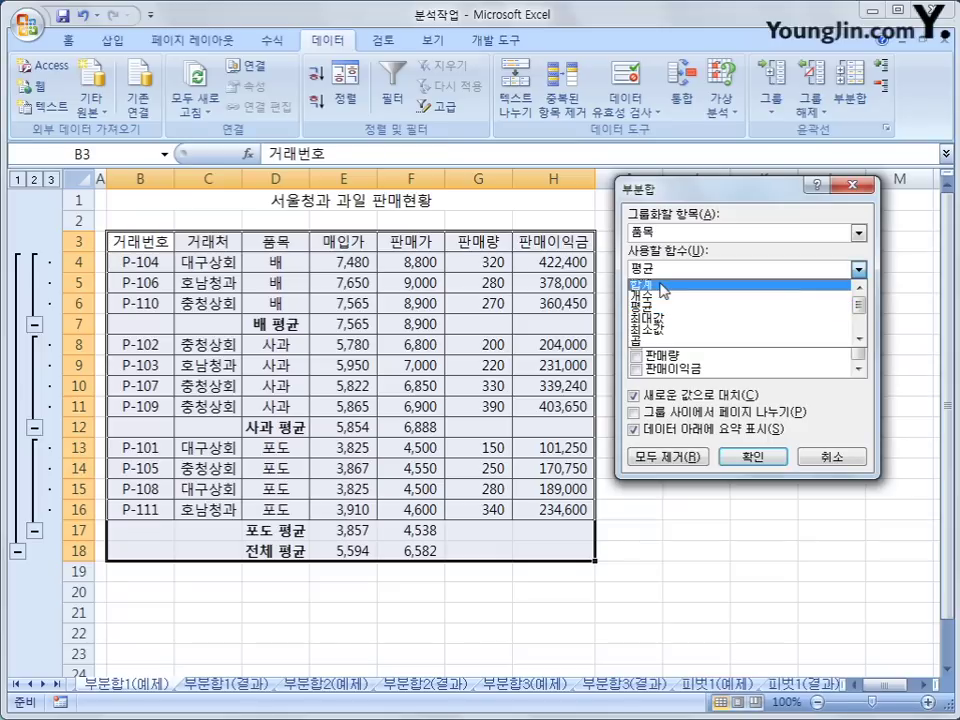
left_click(660, 286)
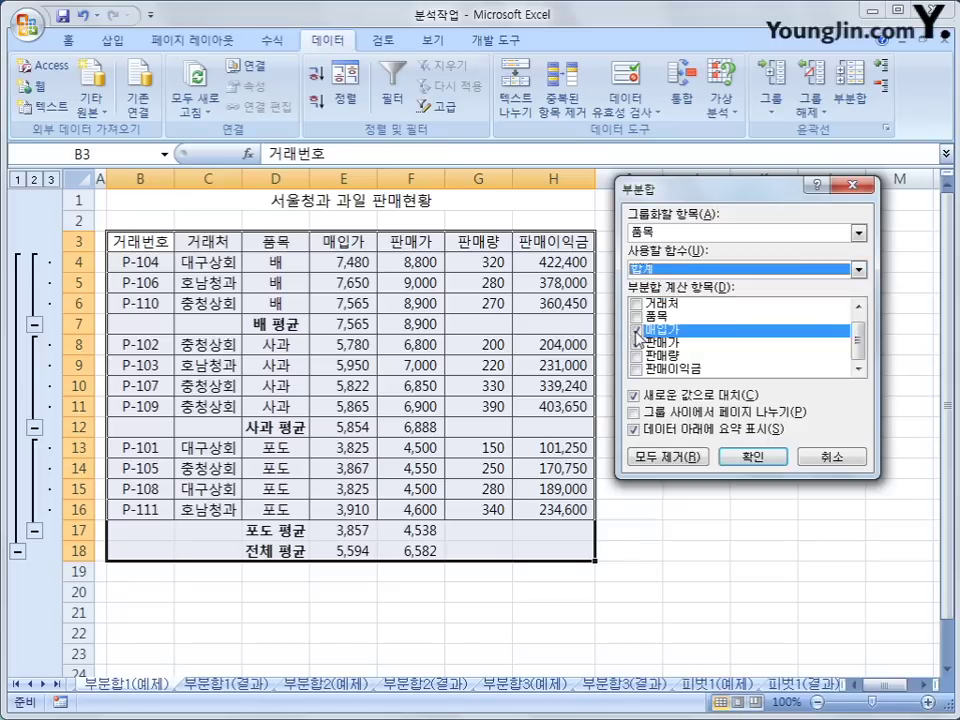
left_click(637, 335)
left_click(638, 347)
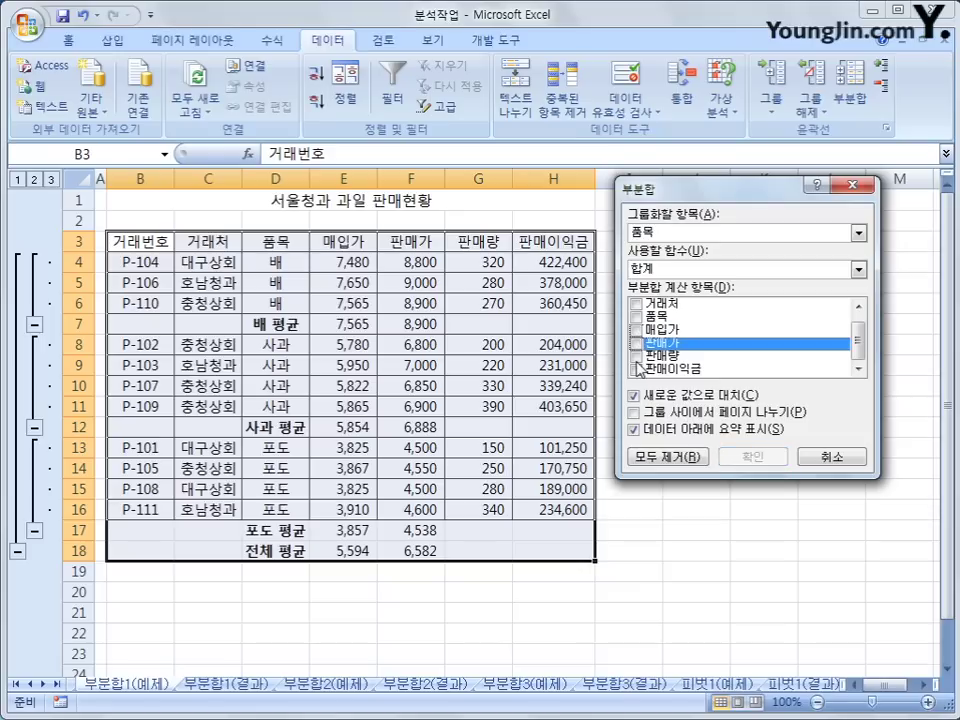
left_click(636, 356)
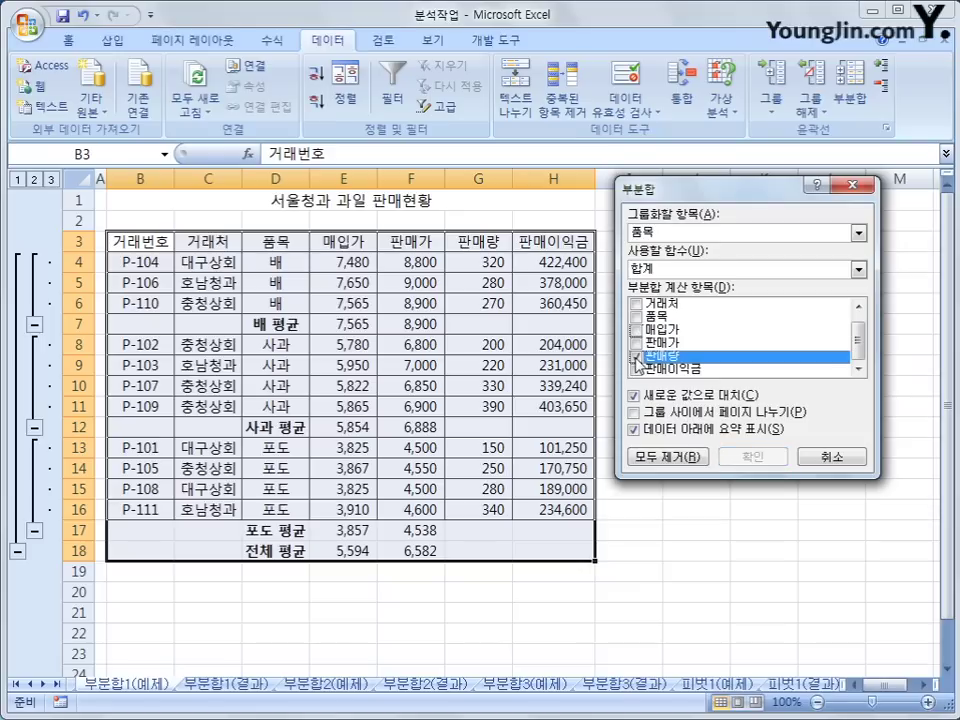
left_click(636, 369)
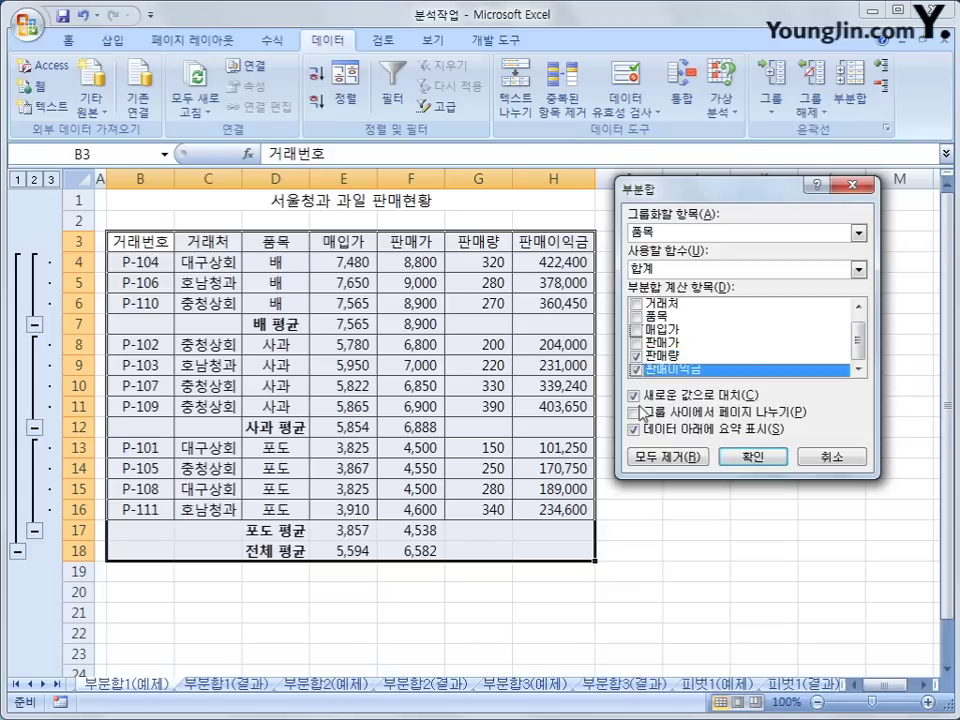
key("Tab")
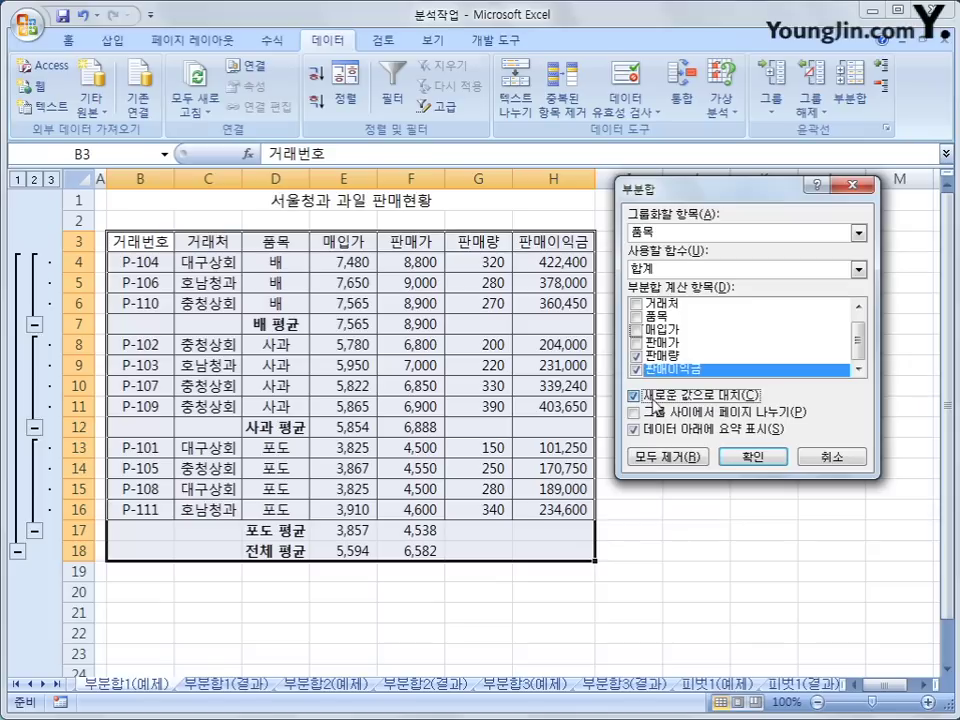
left_click(683, 398)
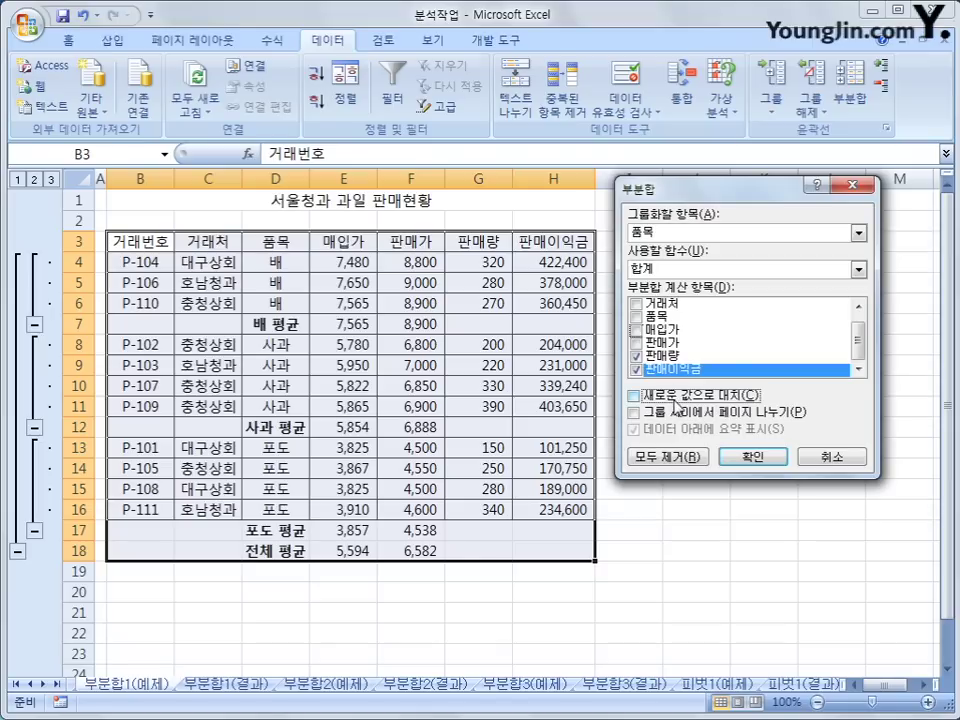
left_click(748, 458)
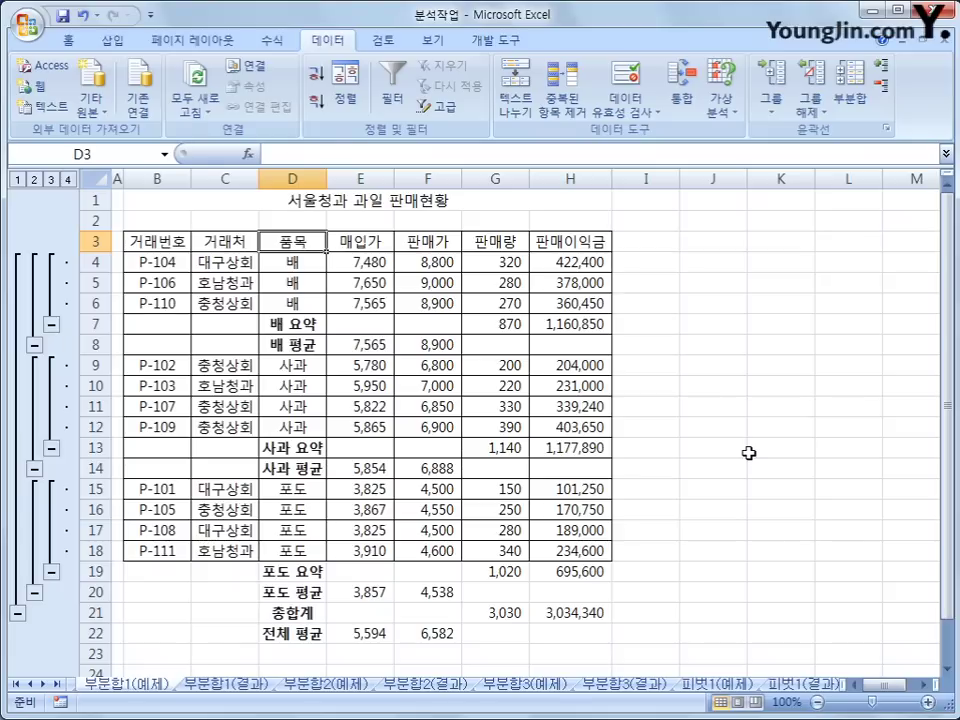
Switch to the 부분합2(예제) sheet and look over its car sales table.
left_click(316, 688)
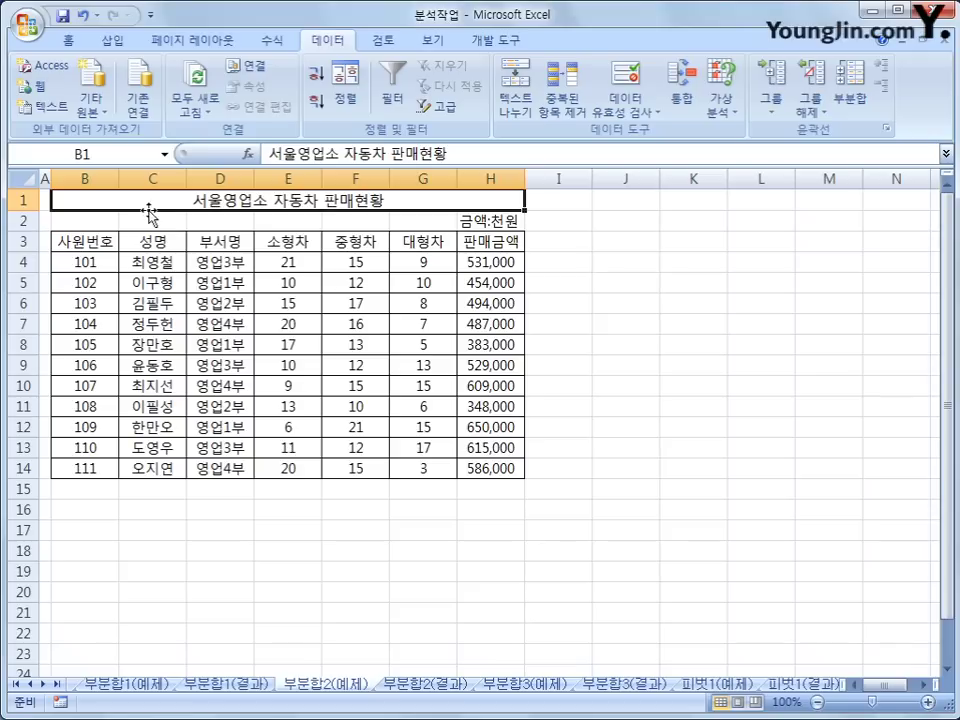
left_click_drag(85, 241, 490, 474)
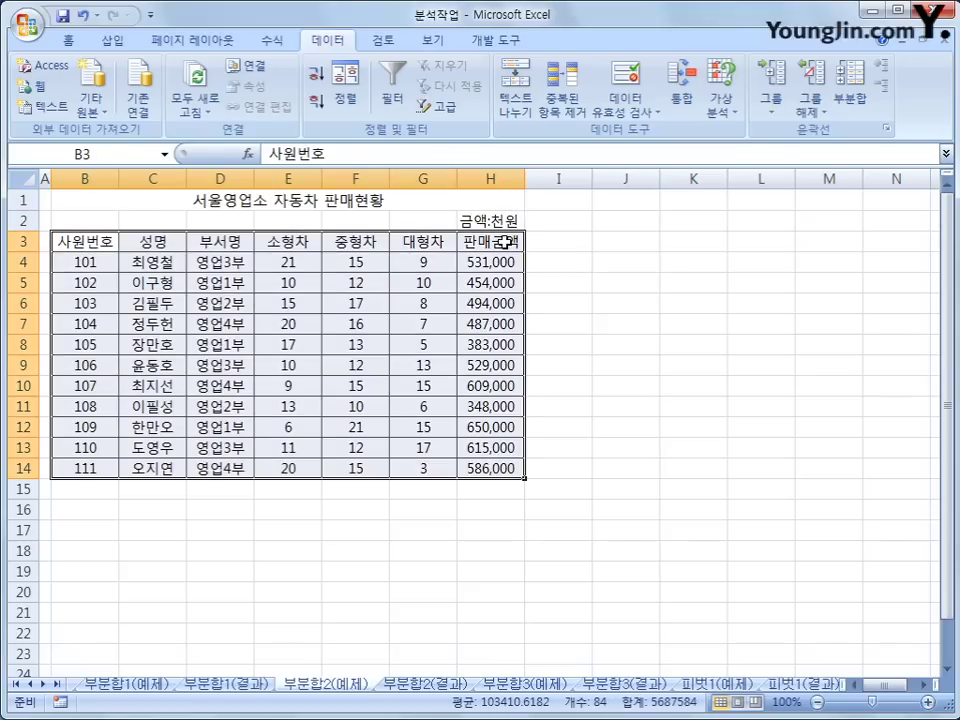
left_click(492, 220)
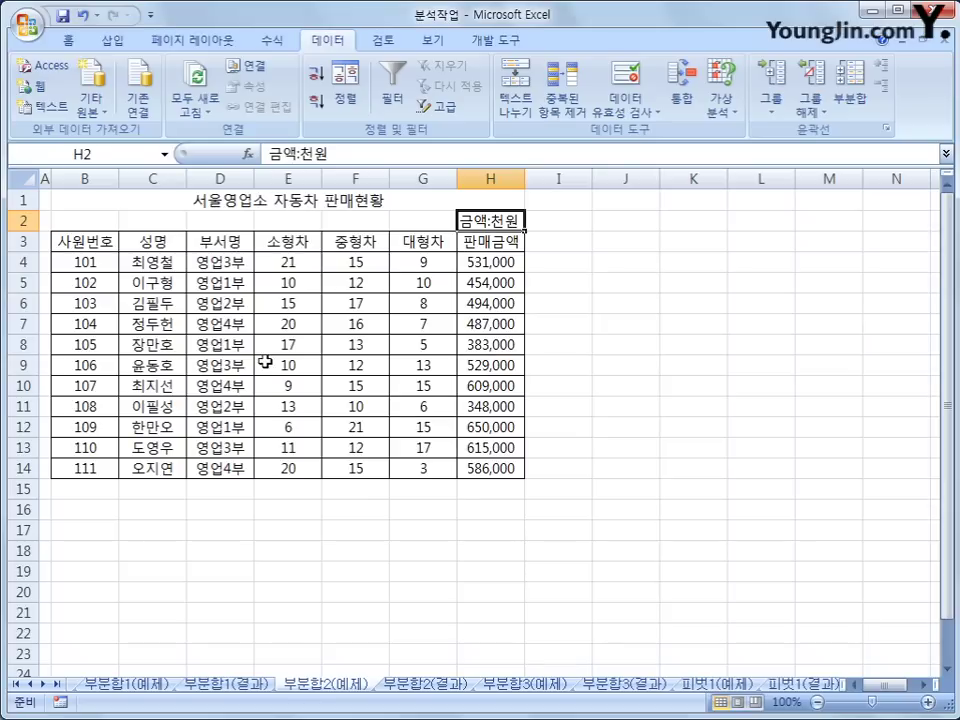
left_click(146, 242)
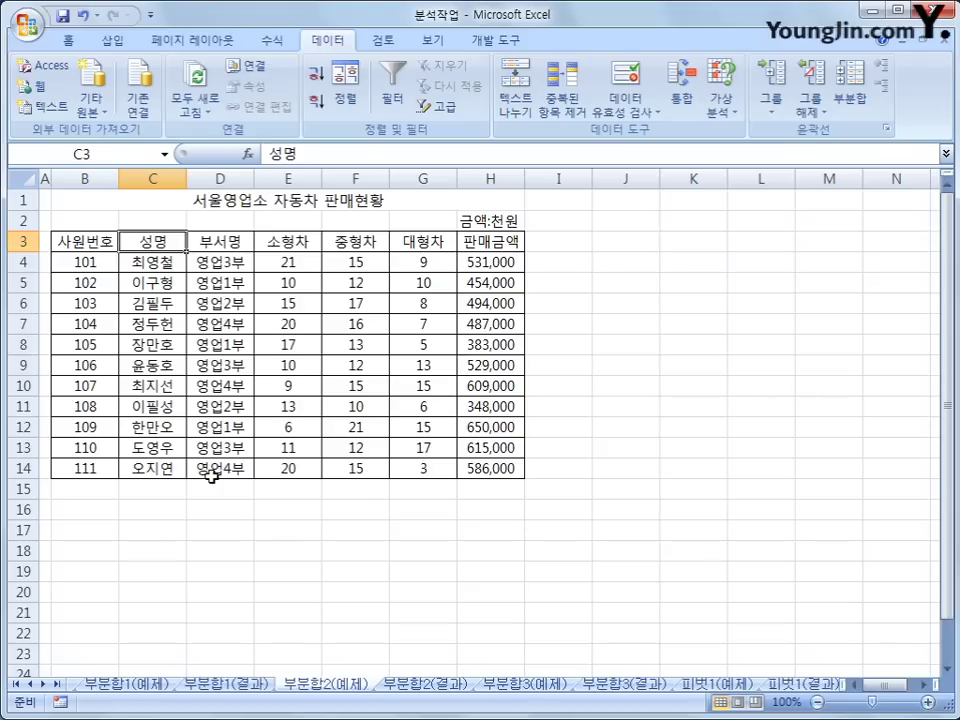
Sort the car sales table B3:H14 by the values of 부서명 in ascending order.
left_click_drag(85, 242, 493, 473)
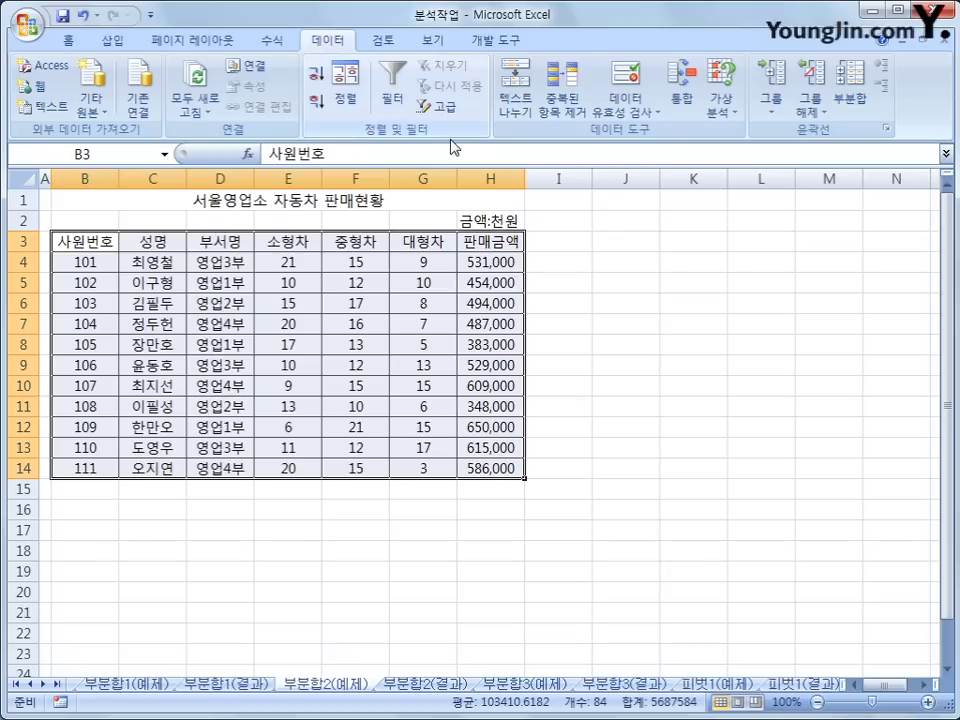
left_click(361, 106)
left_click_drag(439, 225, 290, 297)
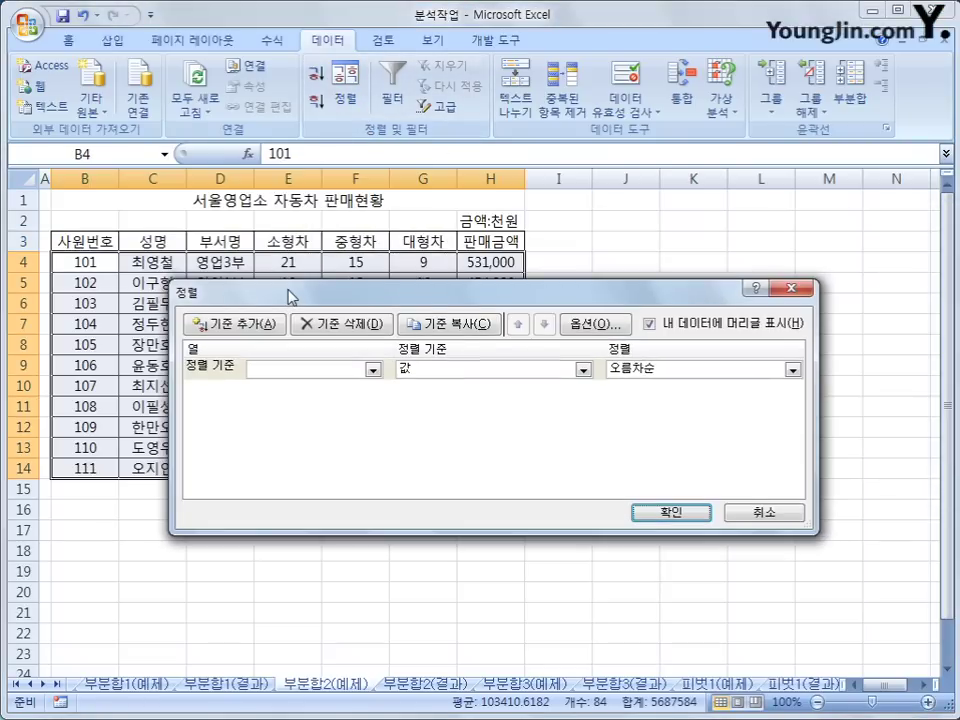
left_click(350, 369)
left_click(356, 415)
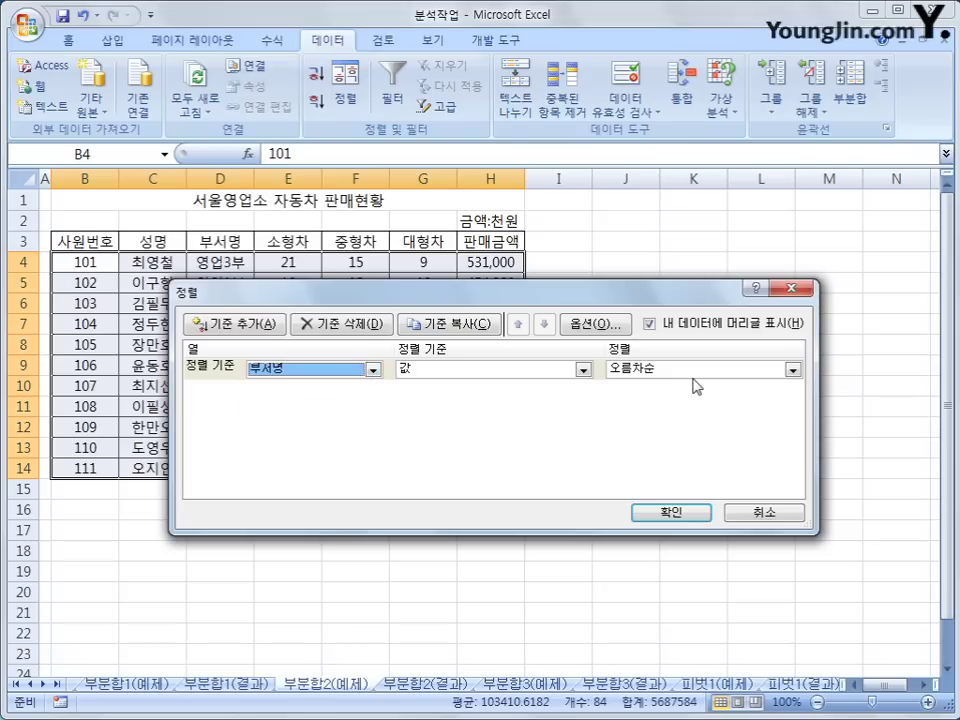
left_click(650, 514)
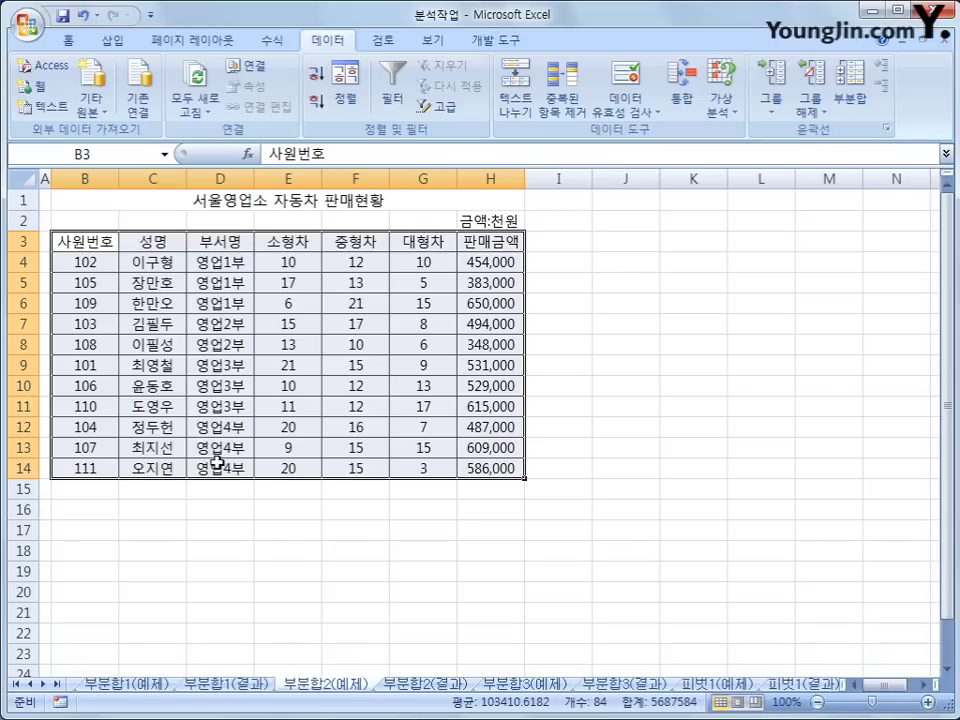
Add subtotals to the sorted car sales table grouped by 부서명, using the 합계 function on 판매금액 only.
left_click(853, 98)
left_click_drag(472, 268, 684, 244)
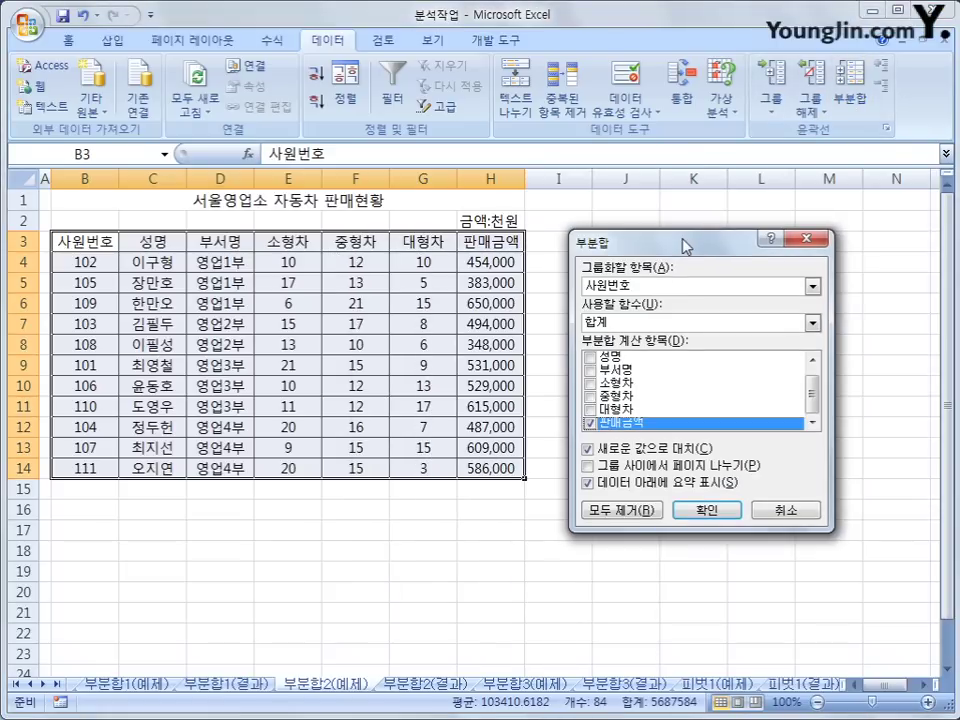
left_click(650, 285)
left_click(638, 324)
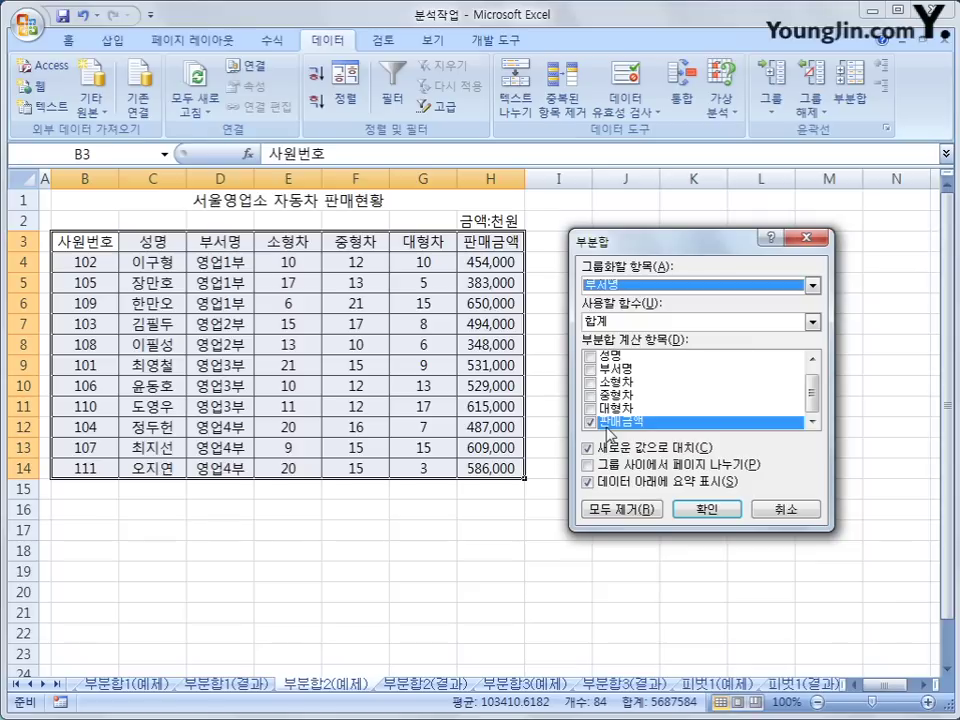
left_click(690, 512)
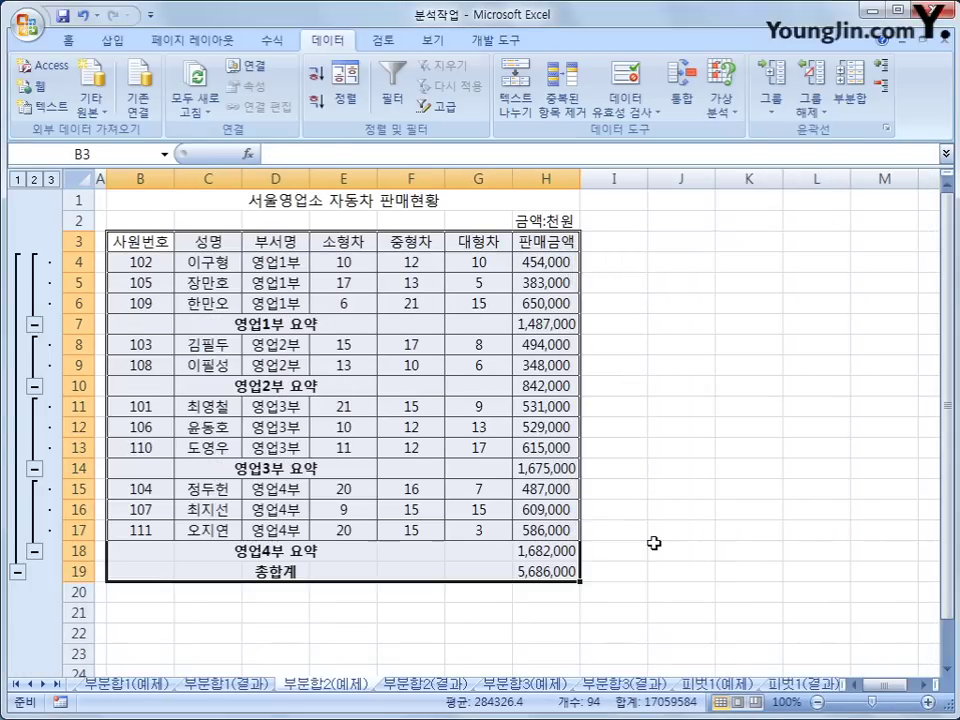
Add second-level subtotals by 부서명 using 최대값 on 소형차, 중형차 and 대형차 only, without replacing the existing sum subtotals.
left_click(853, 104)
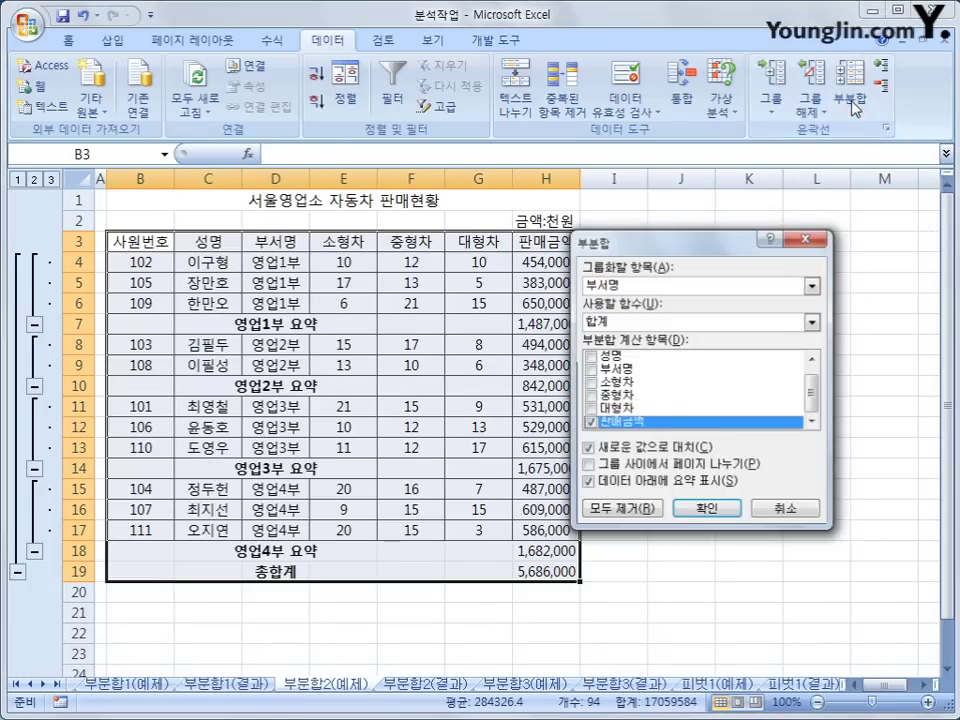
left_click_drag(726, 252, 800, 230)
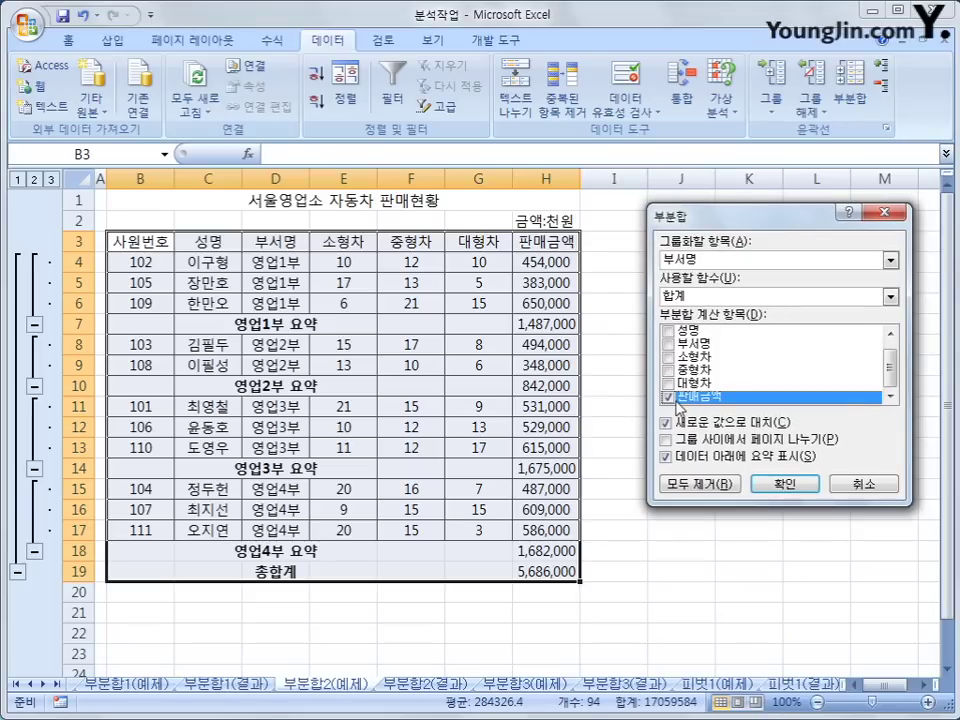
left_click(667, 397)
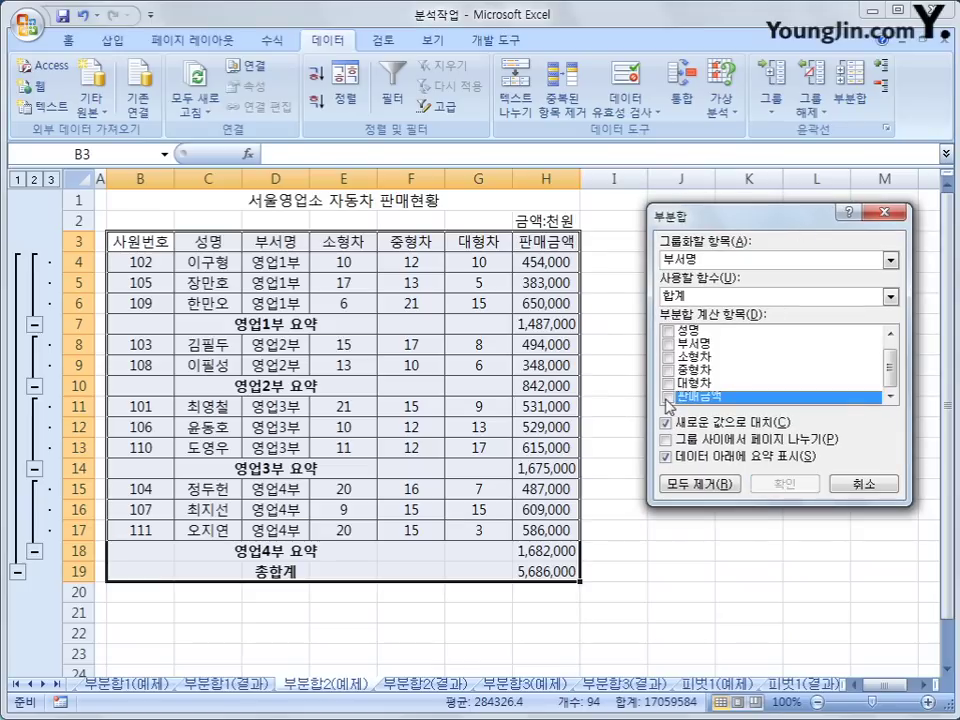
left_click(668, 357)
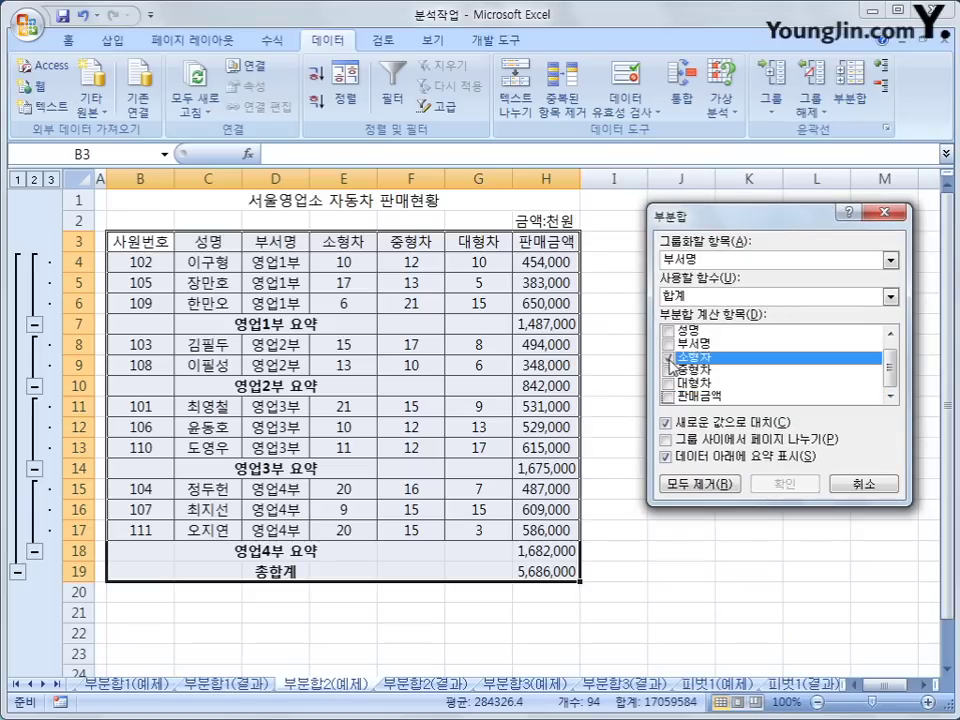
left_click(668, 370)
left_click(668, 384)
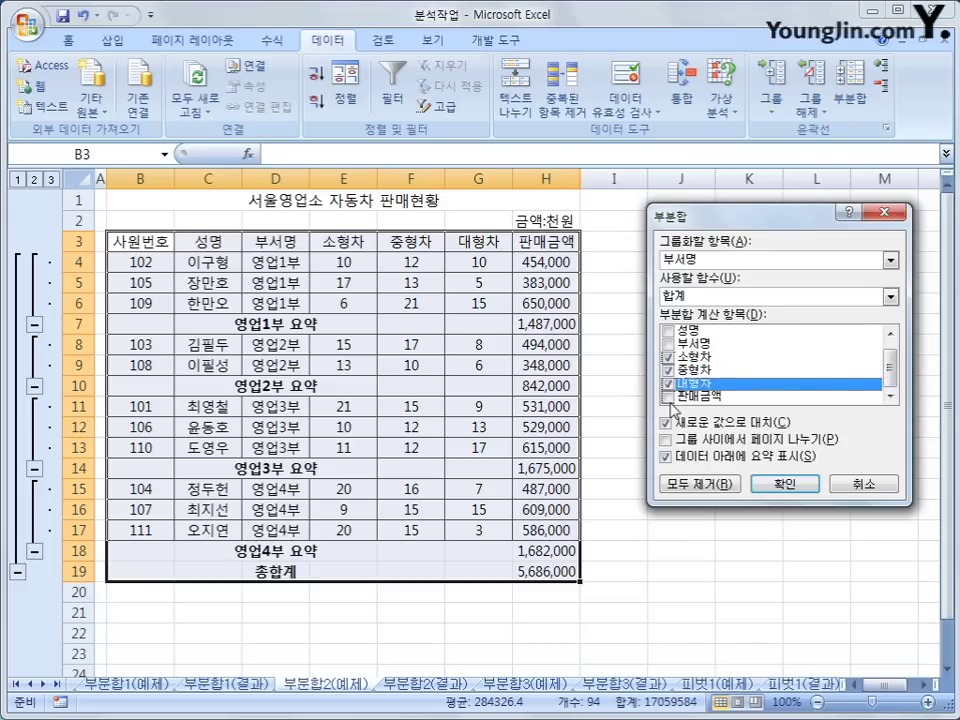
left_click(698, 297)
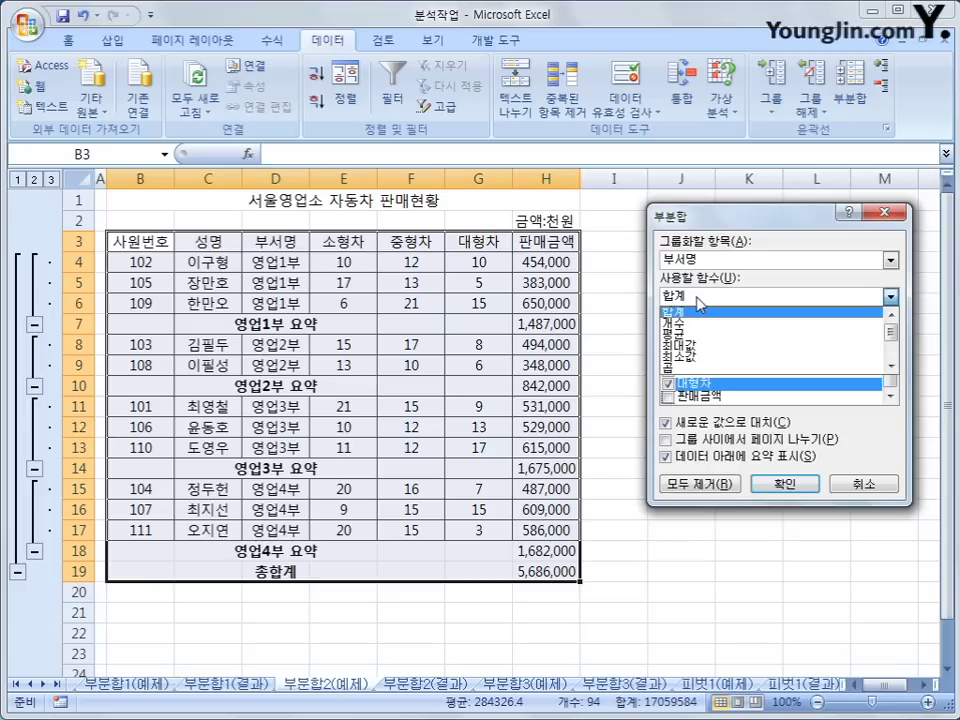
left_click(706, 347)
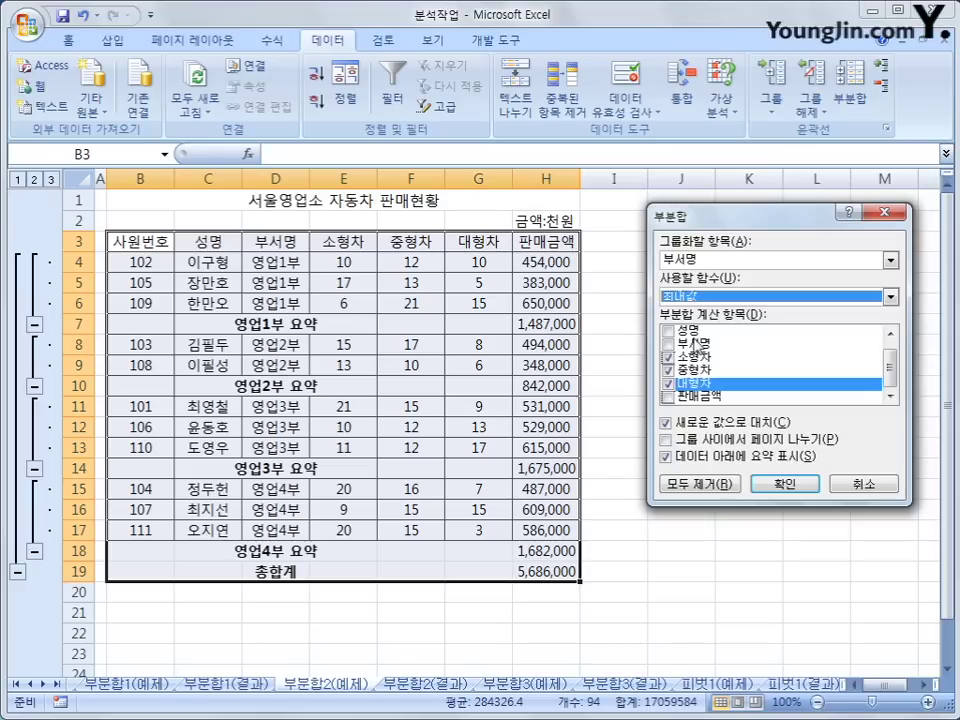
left_click(668, 356)
left_click(704, 424)
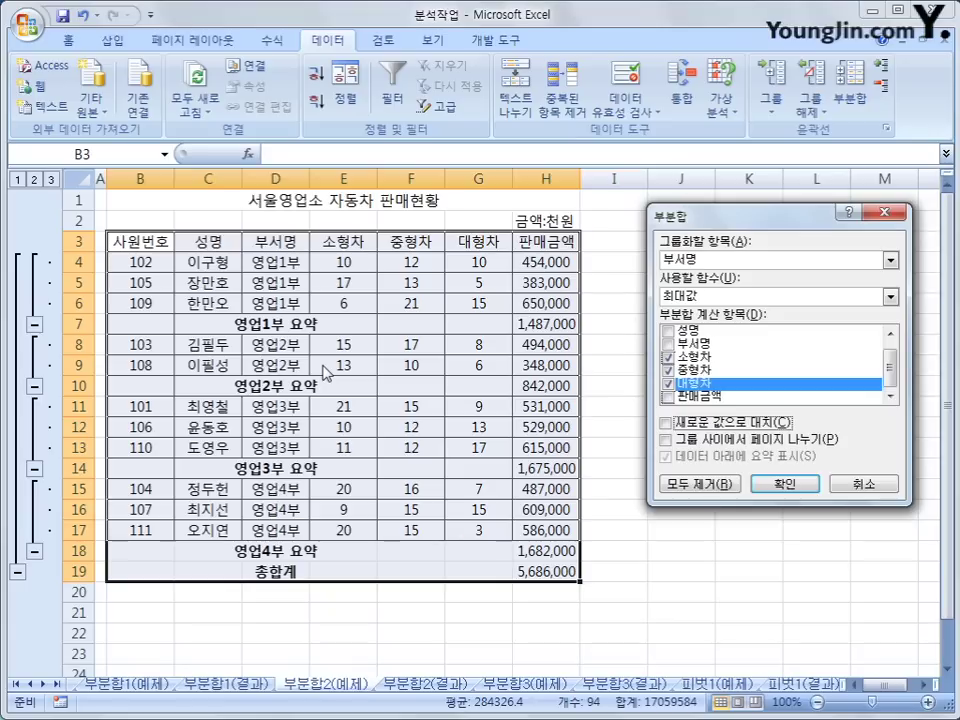
left_click(785, 484)
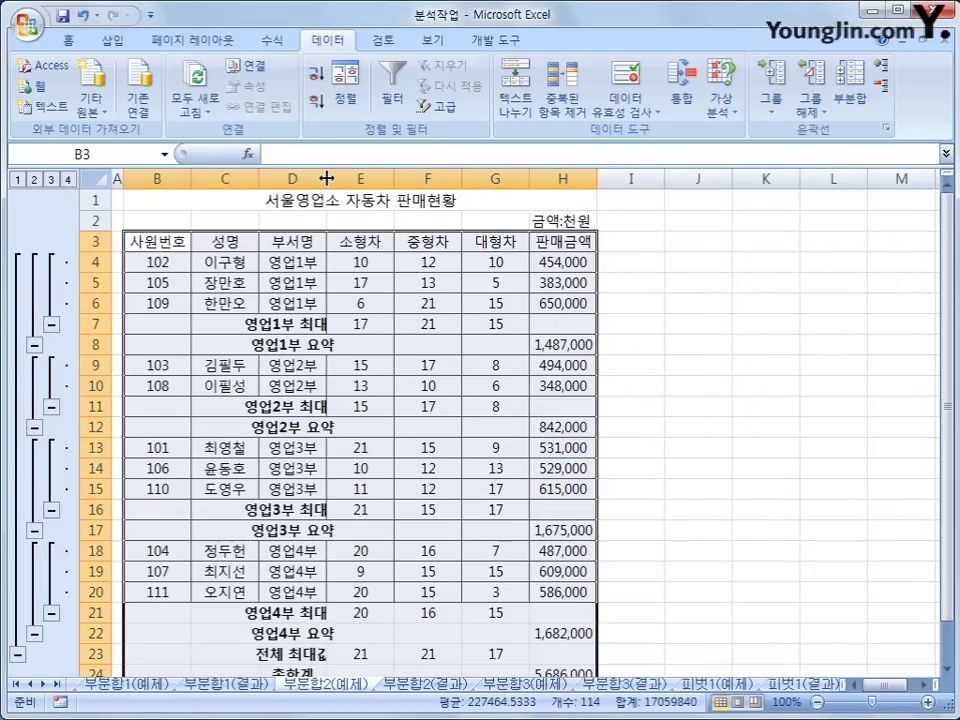
Auto-fit the width of column D so the 부서명 subtotal labels fit.
double_click(326, 178)
left_click(344, 326)
key("Down")
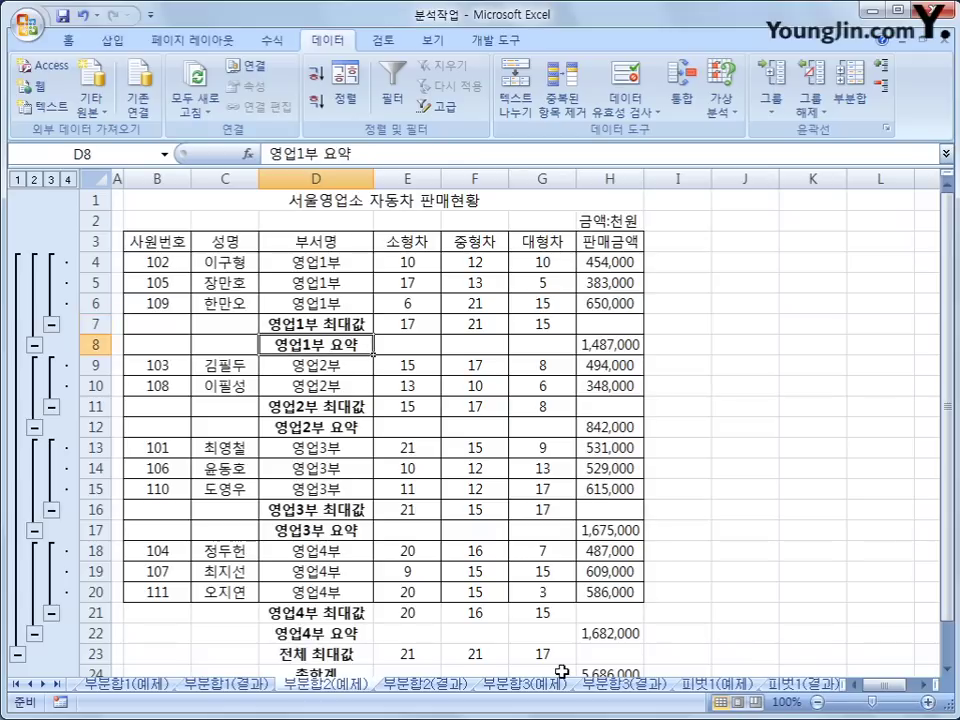
On the 부분합3(예제) sheet, sort the table A3:E21 by the values of 품목코드 and then 상품코드, both in ascending order.
left_click(540, 684)
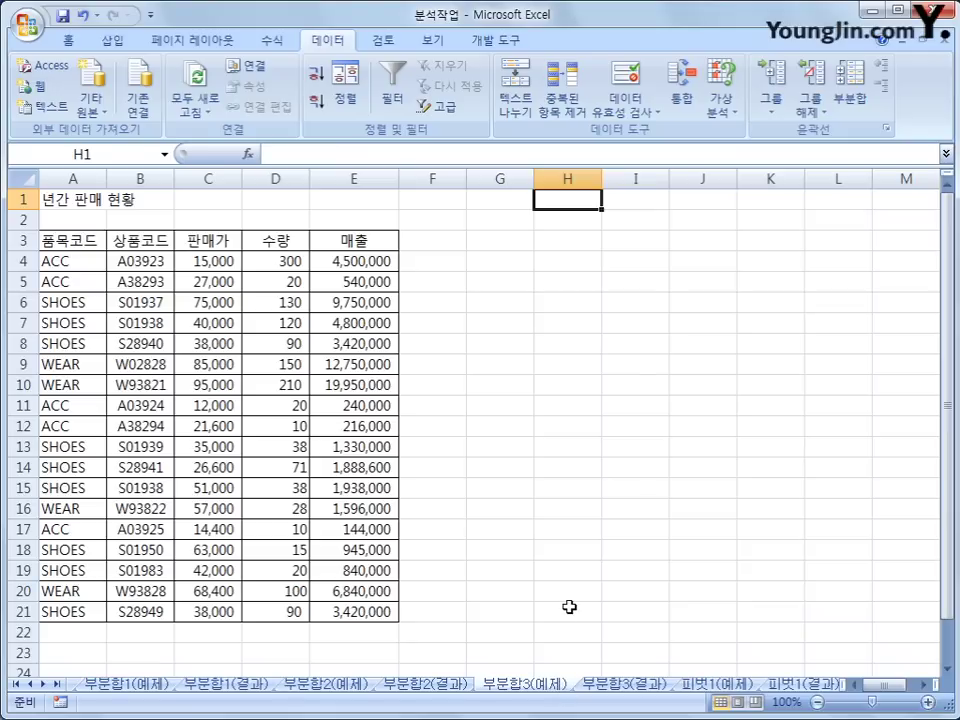
left_click(101, 237)
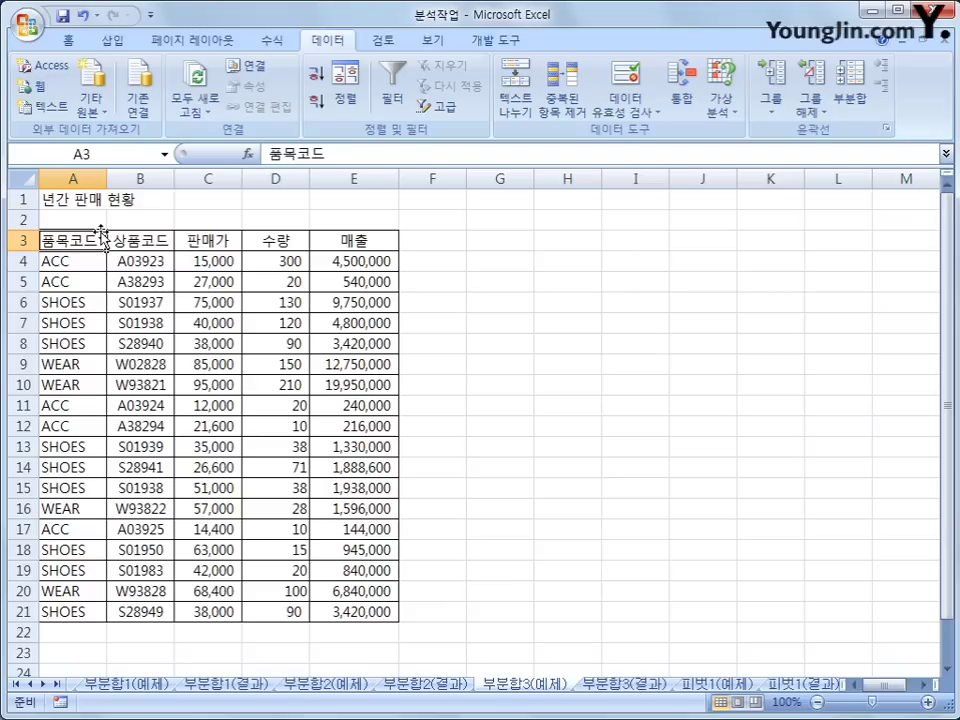
left_click_drag(94, 238, 366, 615)
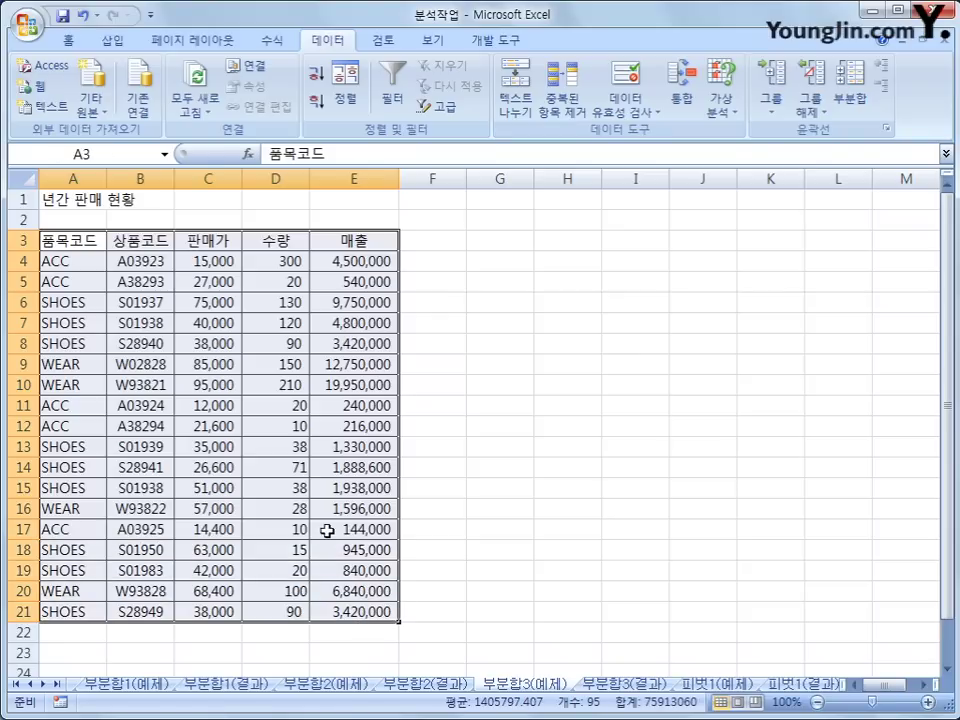
left_click(345, 88)
left_click_drag(416, 250, 201, 322)
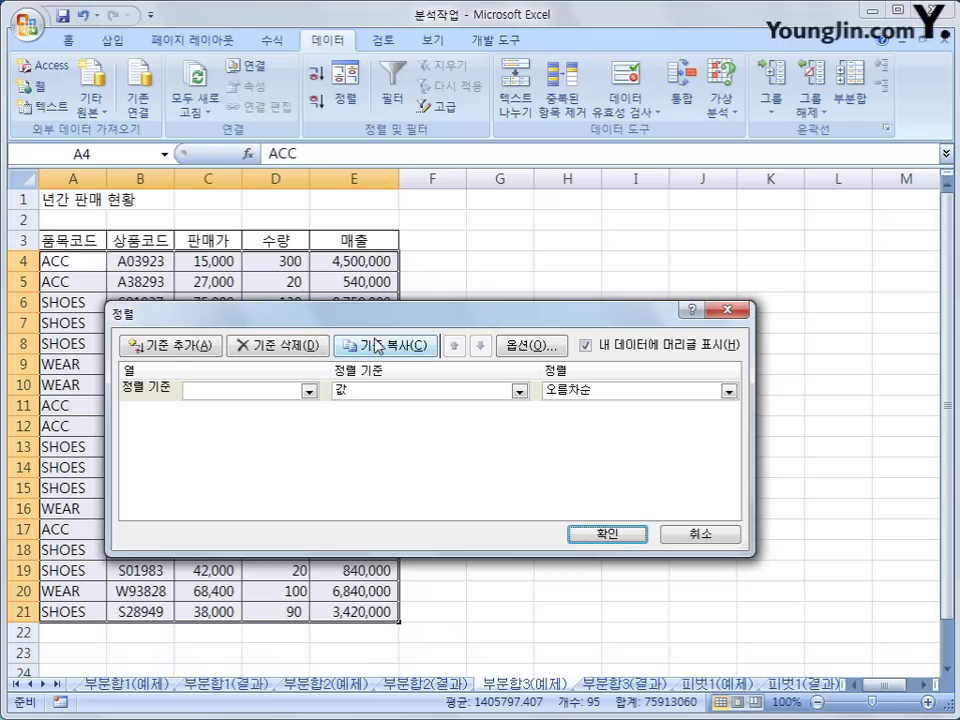
left_click(309, 392)
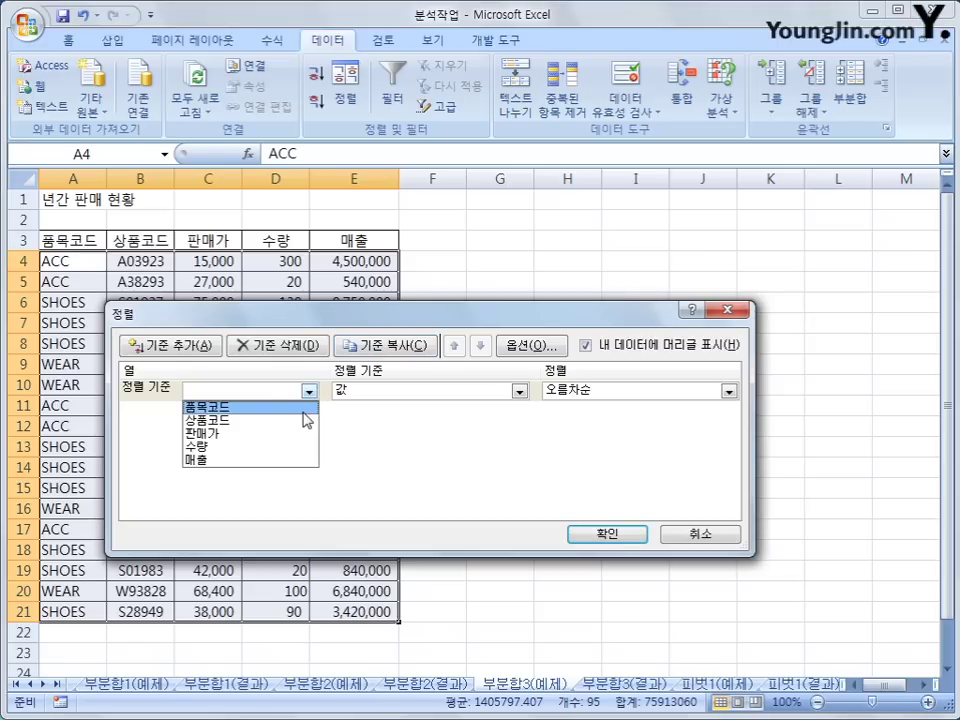
left_click(304, 409)
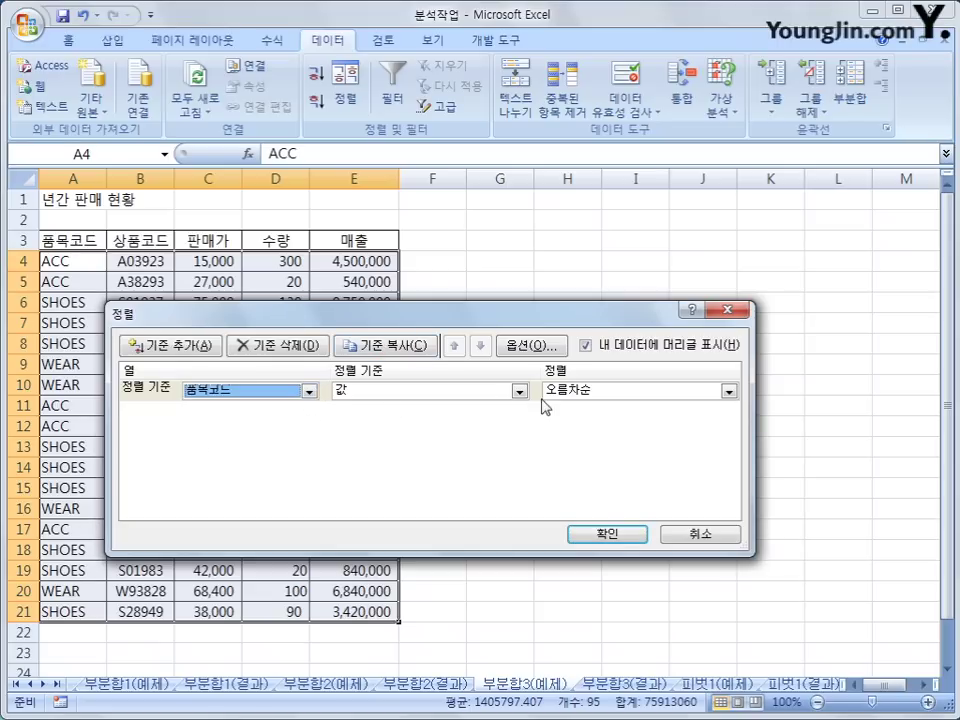
left_click(167, 345)
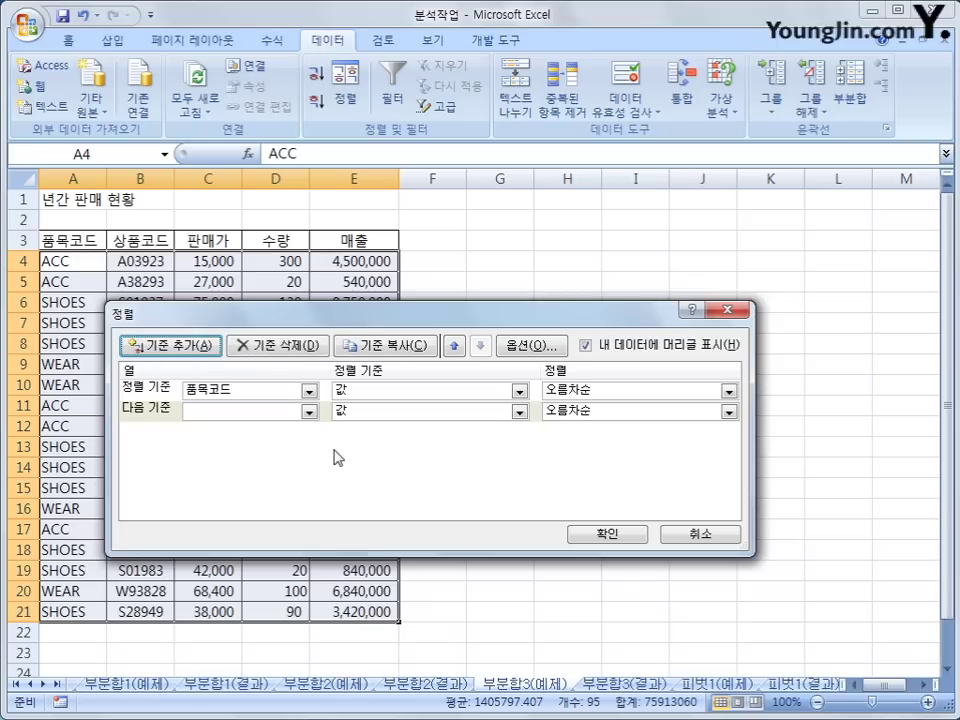
left_click(309, 411)
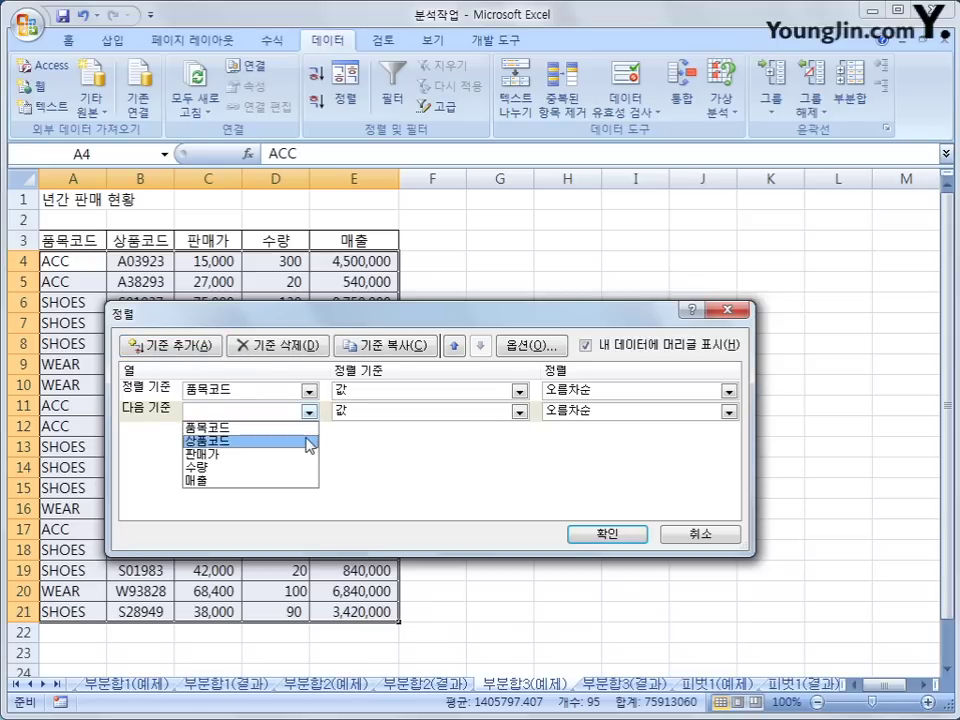
left_click(311, 441)
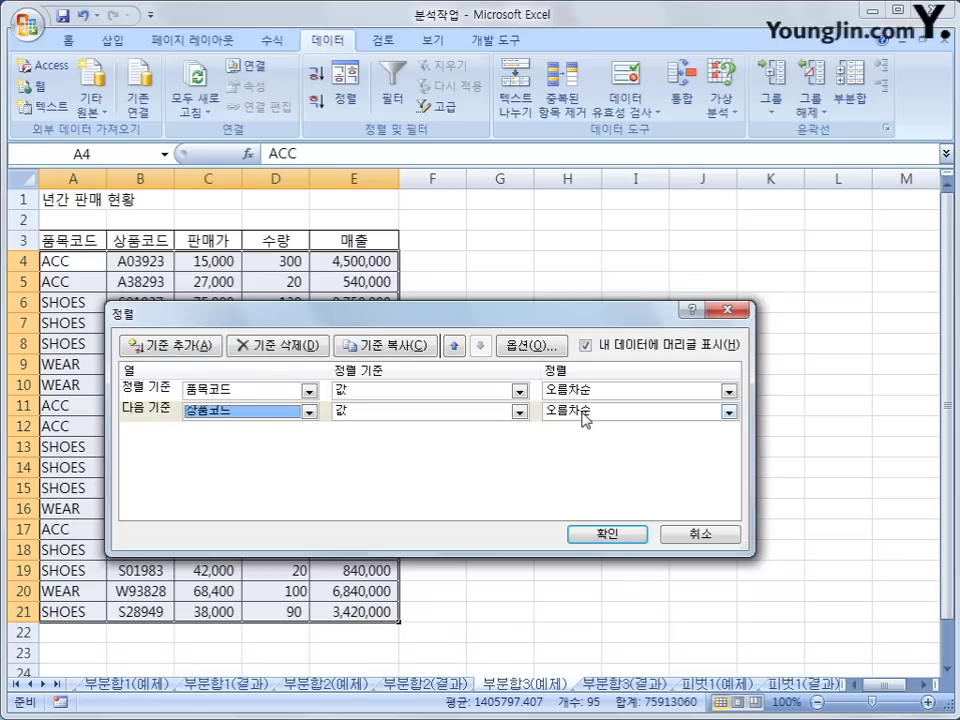
left_click(580, 535)
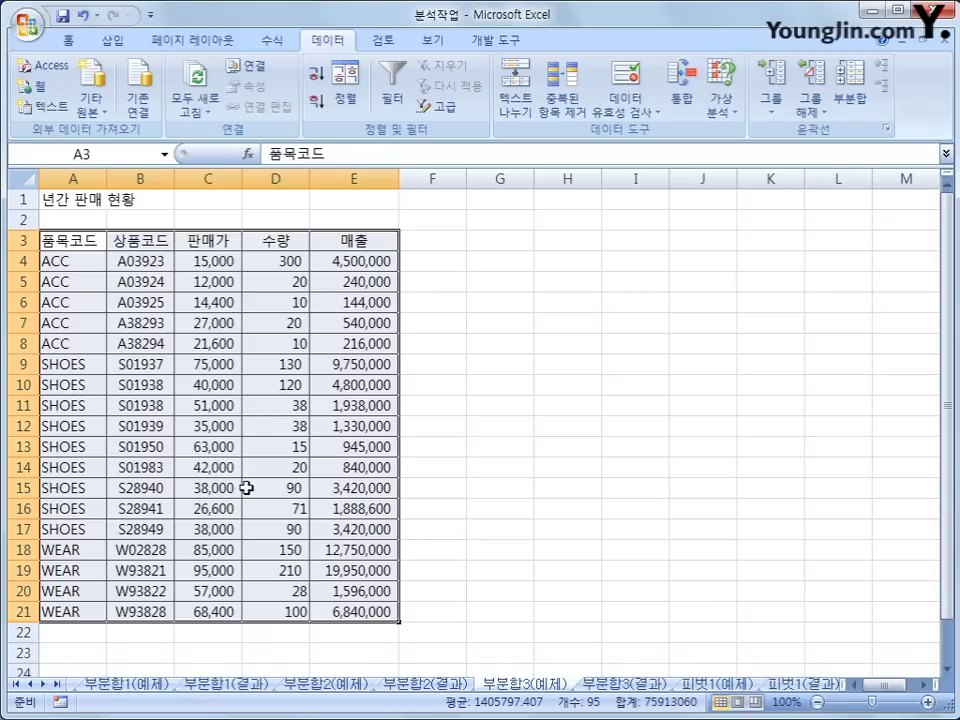
Add subtotals to the annual sales table grouped by 품목코드, using the 평균 function on 수량 and 매출.
left_click(857, 105)
left_click_drag(428, 285, 688, 253)
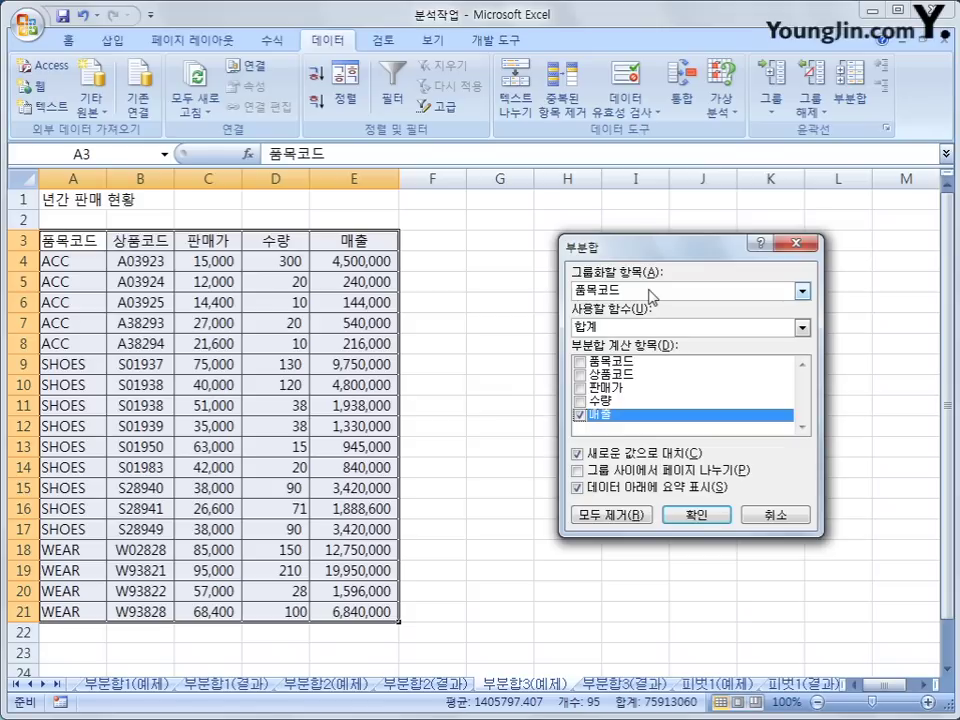
left_click(621, 330)
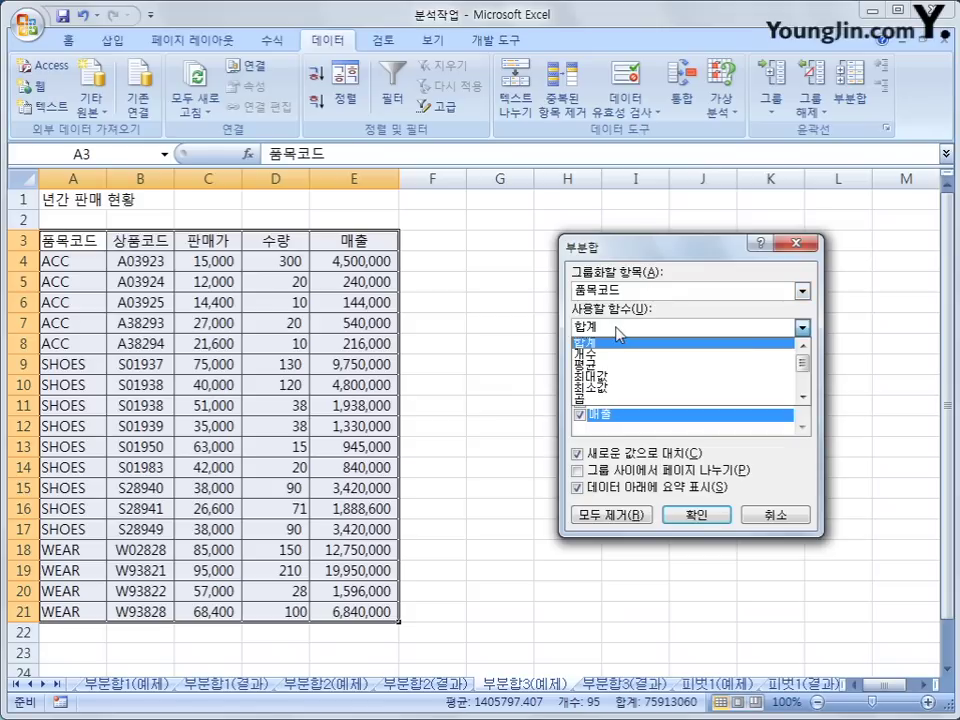
left_click(605, 369)
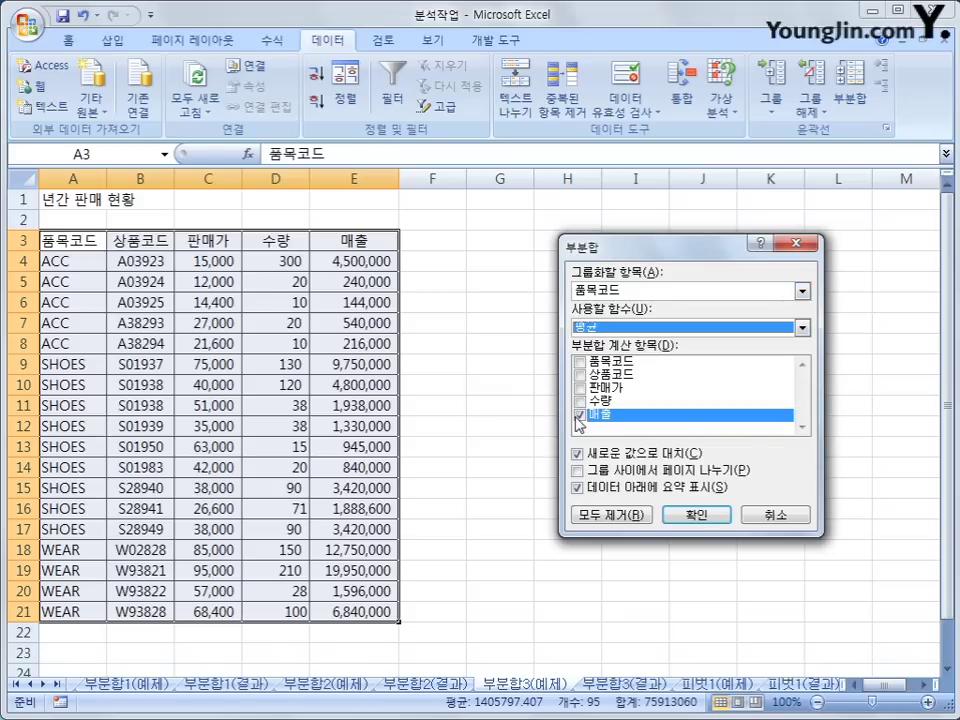
left_click(580, 401)
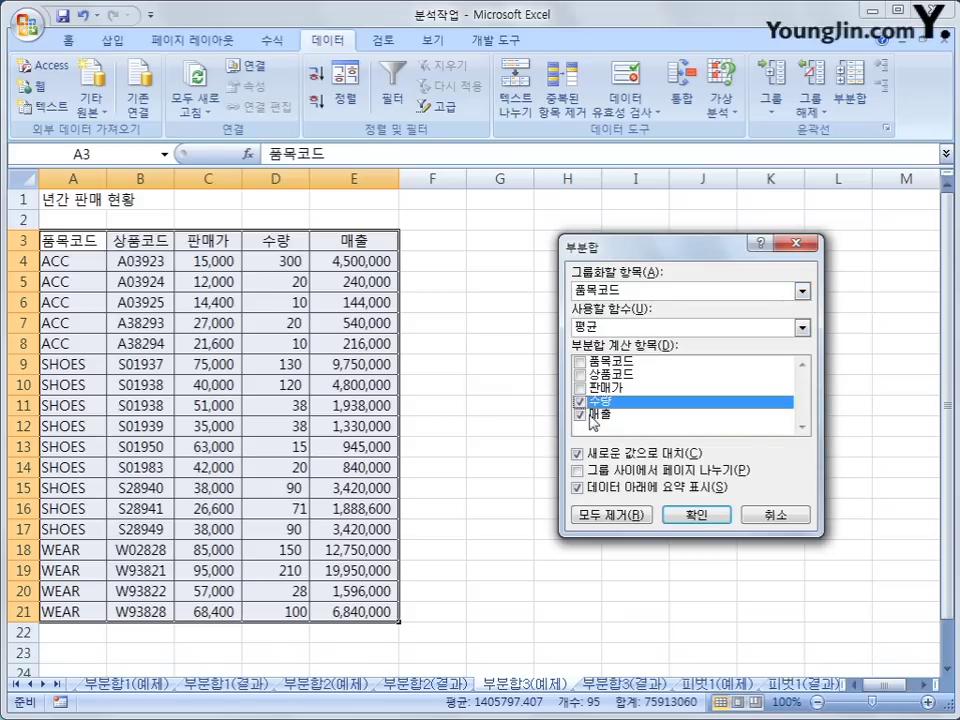
left_click(684, 514)
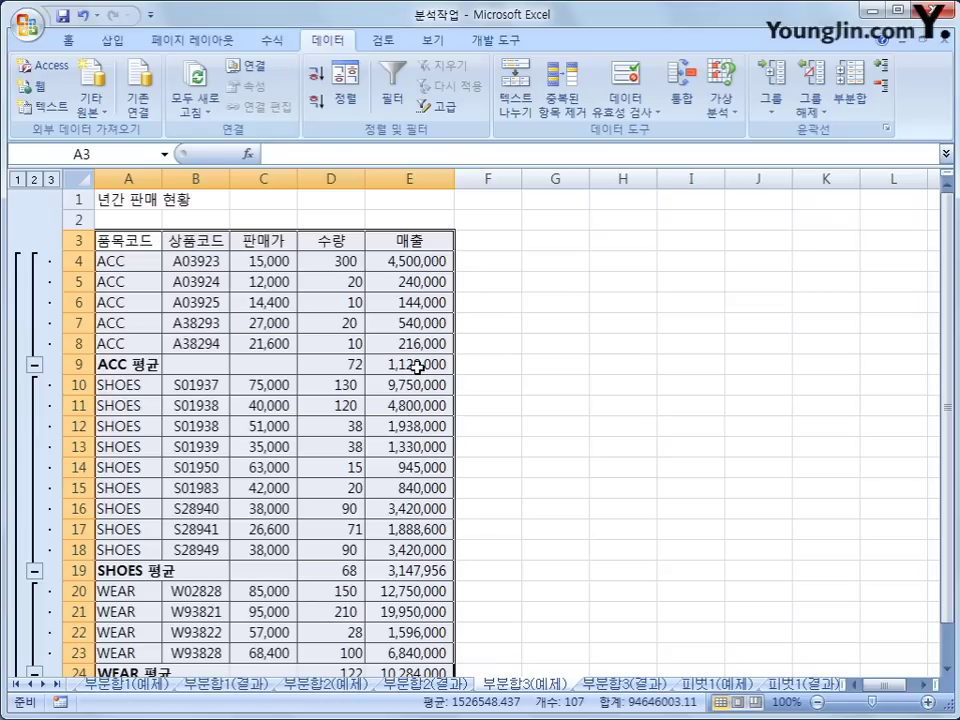
Start a second subtotal on the annual sales table grouped by 품목코드, with 최대값 as its function.
left_click(851, 92)
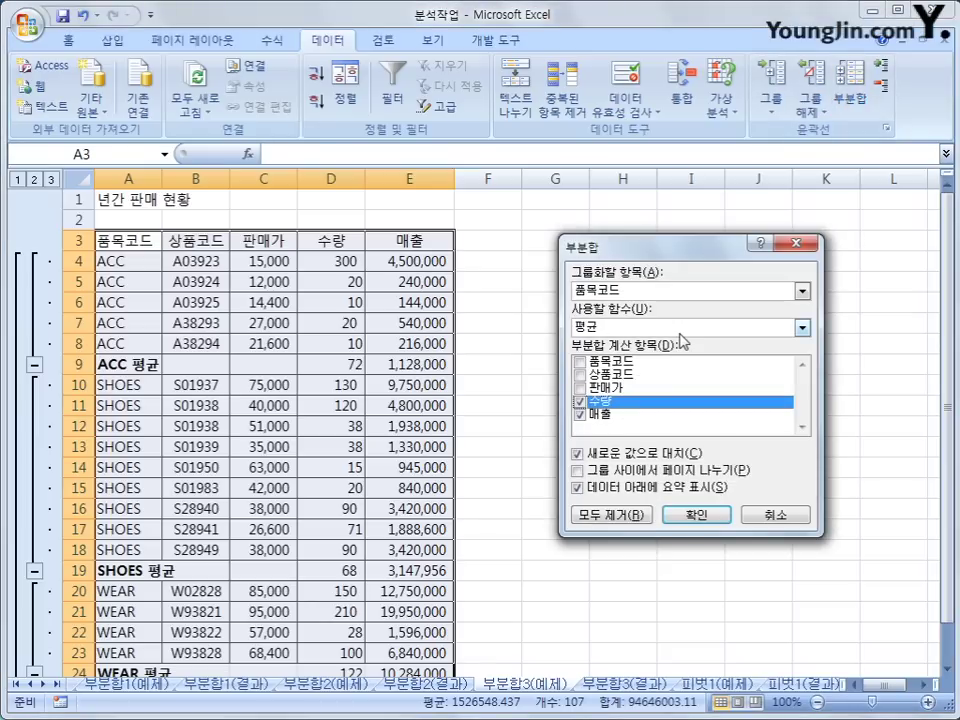
left_click(634, 328)
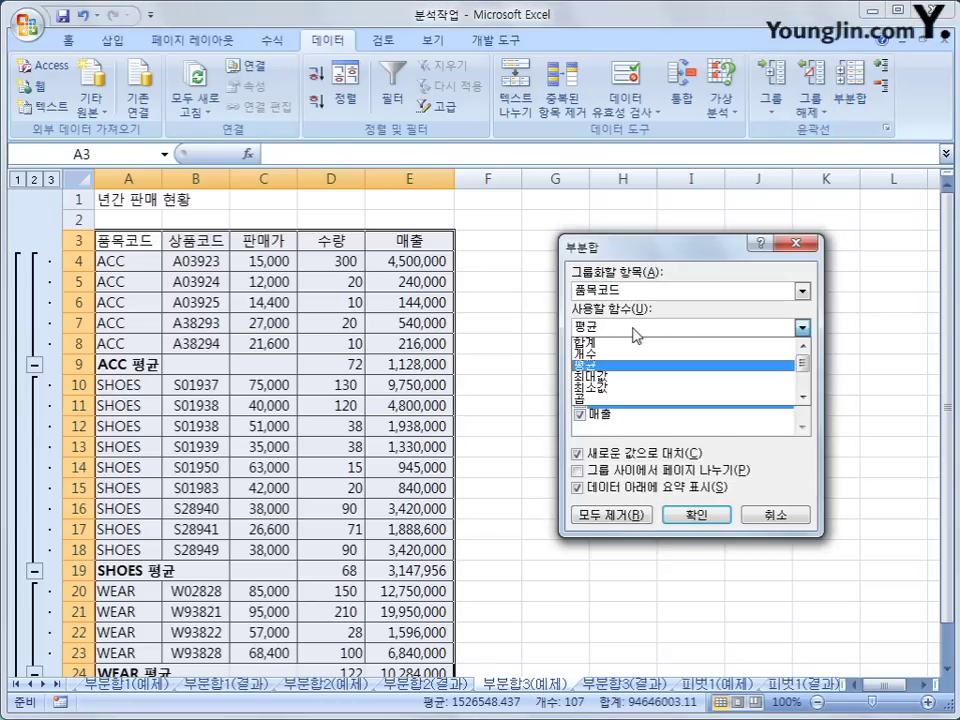
left_click(630, 382)
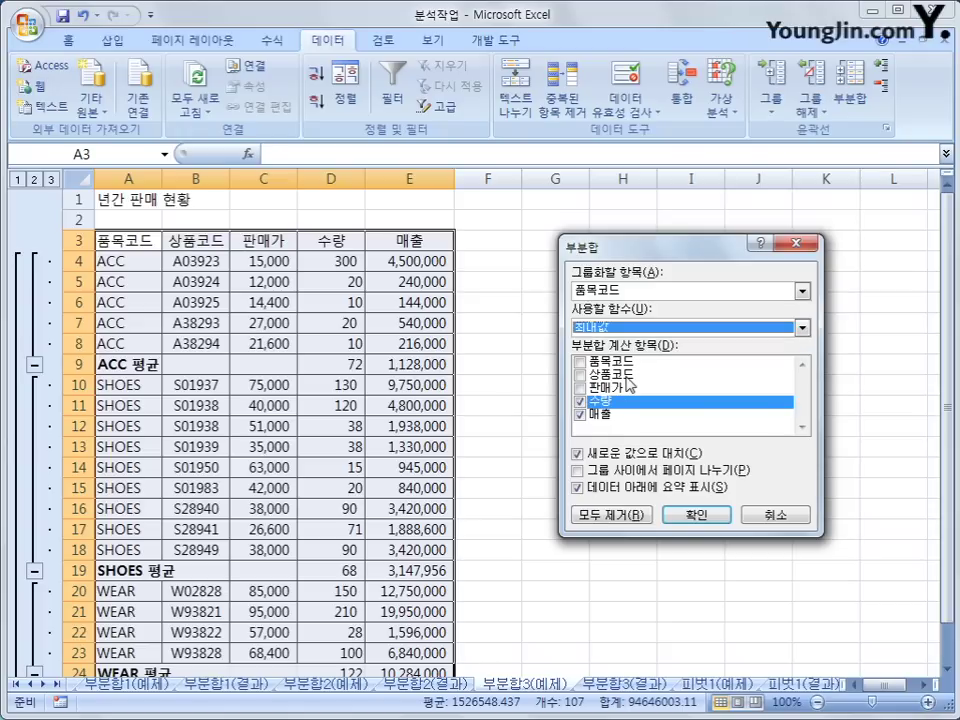